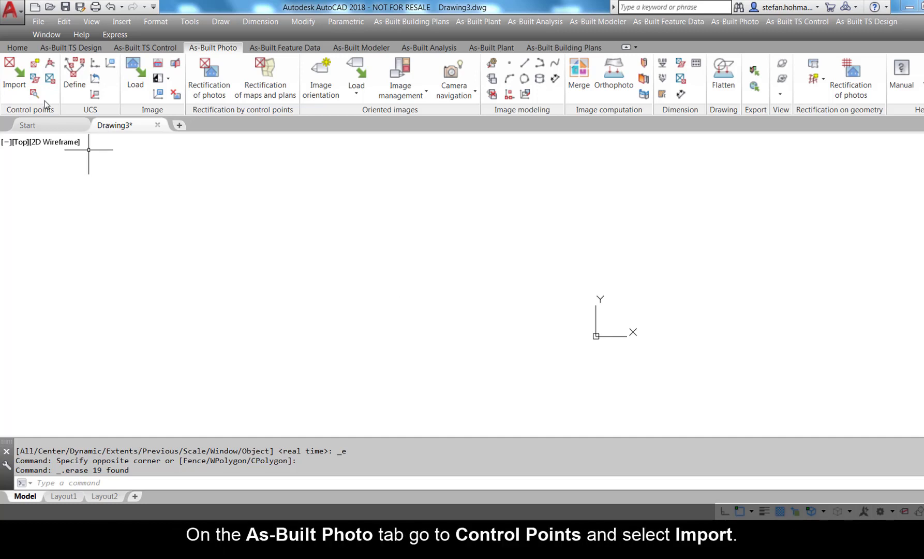
# - Import the 19 control points from Tut3_control and orbit the view to see them in 3D
pyautogui.click(13, 77)
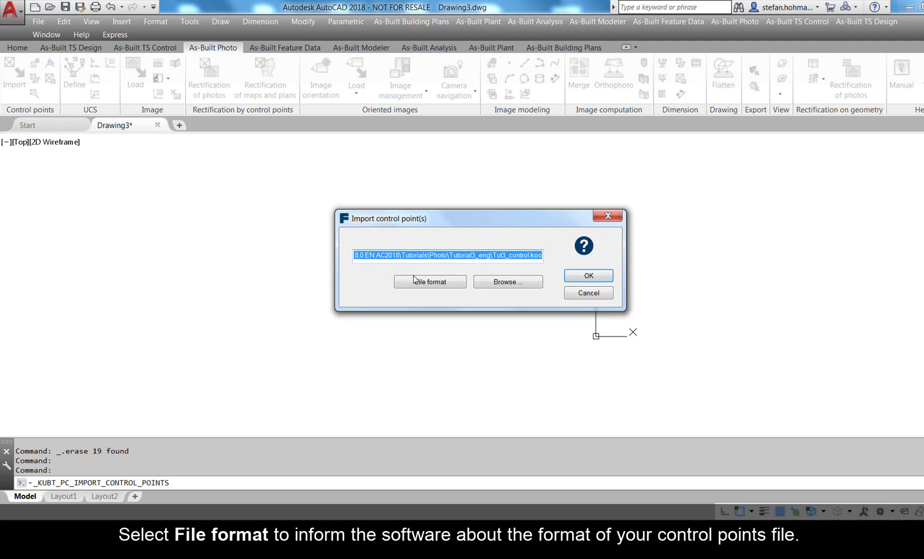
pyautogui.click(442, 283)
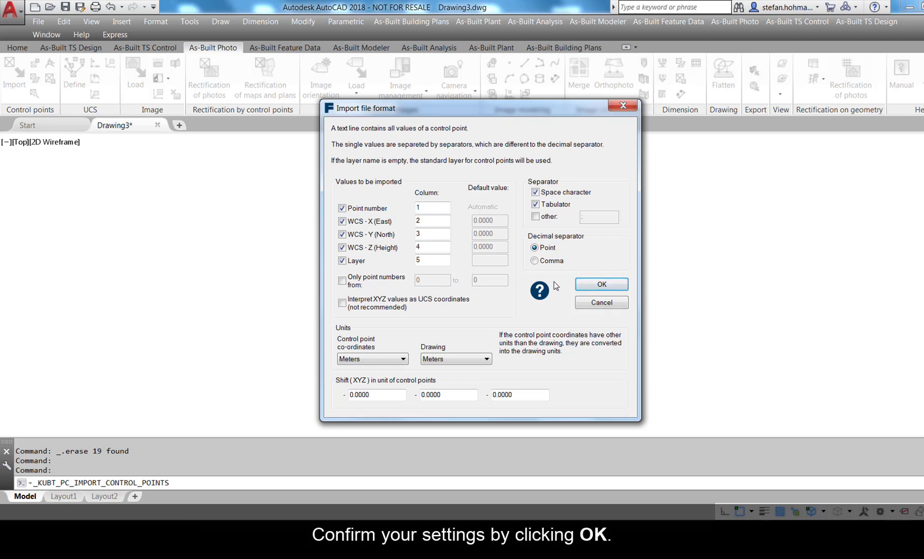
pyautogui.click(610, 286)
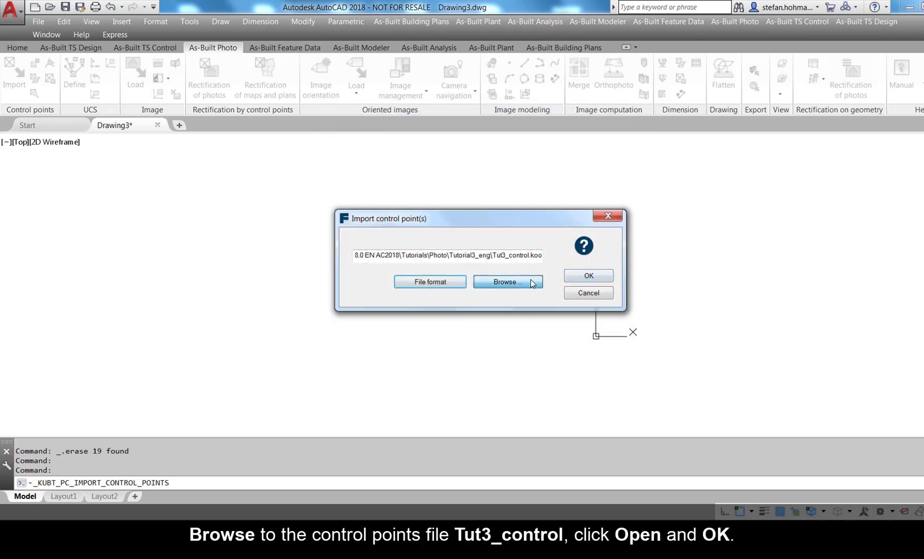
pyautogui.click(532, 281)
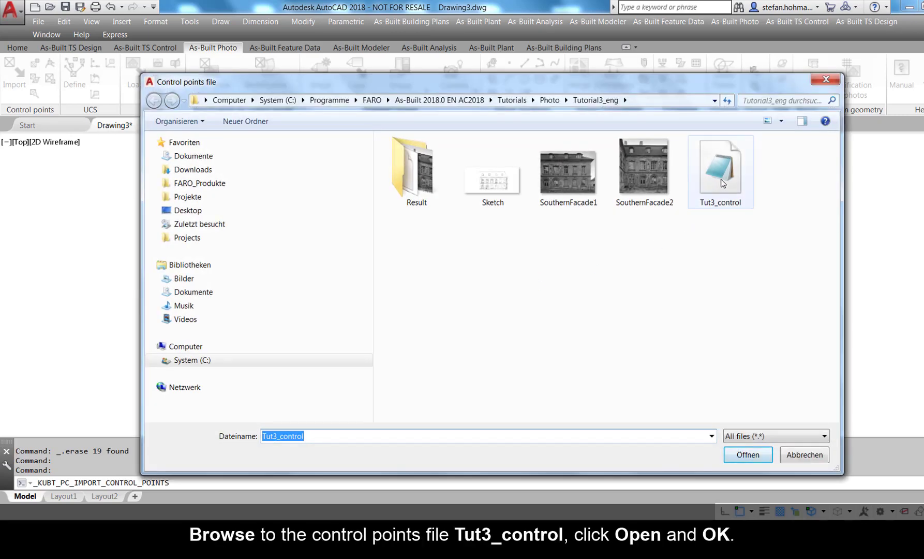
pyautogui.click(723, 183)
pyautogui.click(739, 456)
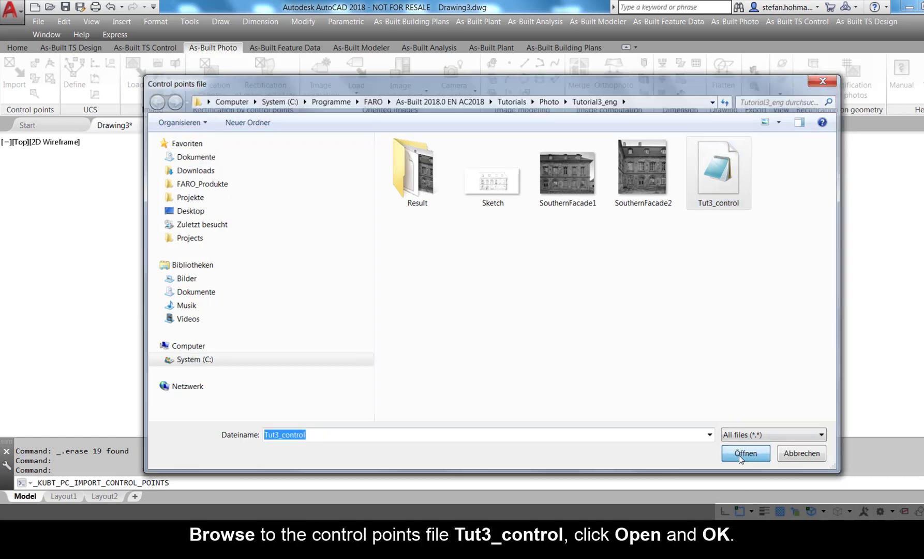
pyautogui.click(589, 275)
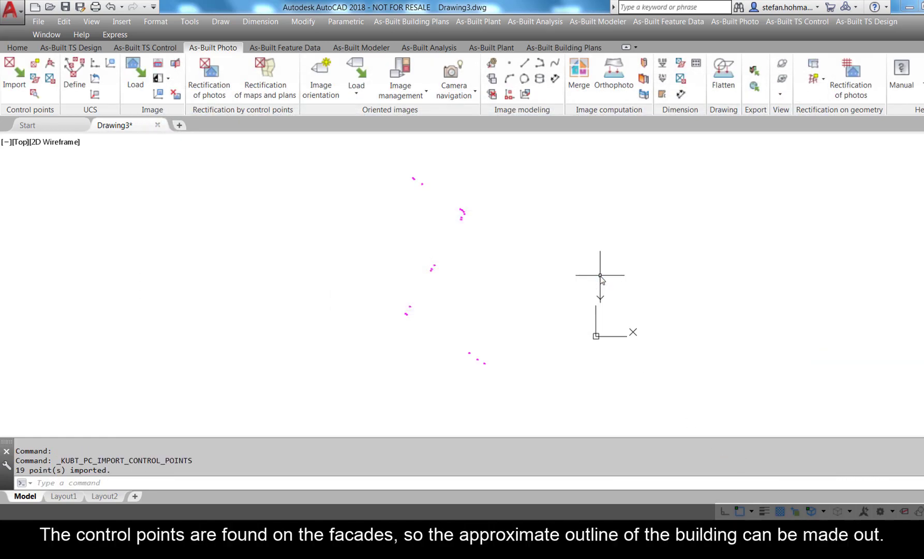
pyautogui.keyDown('shift'); pyautogui.moveTo(385, 269); pyautogui.dragTo(475, 279, button='middle'); pyautogui.keyUp('shift')
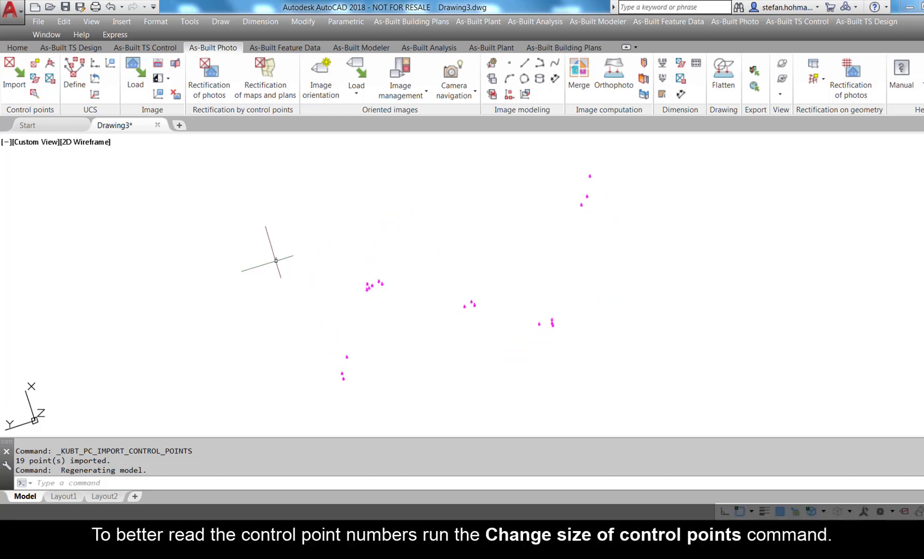
# - Set the control point block size factor to 4, keeping meters as the unit
pyautogui.click(50, 78)
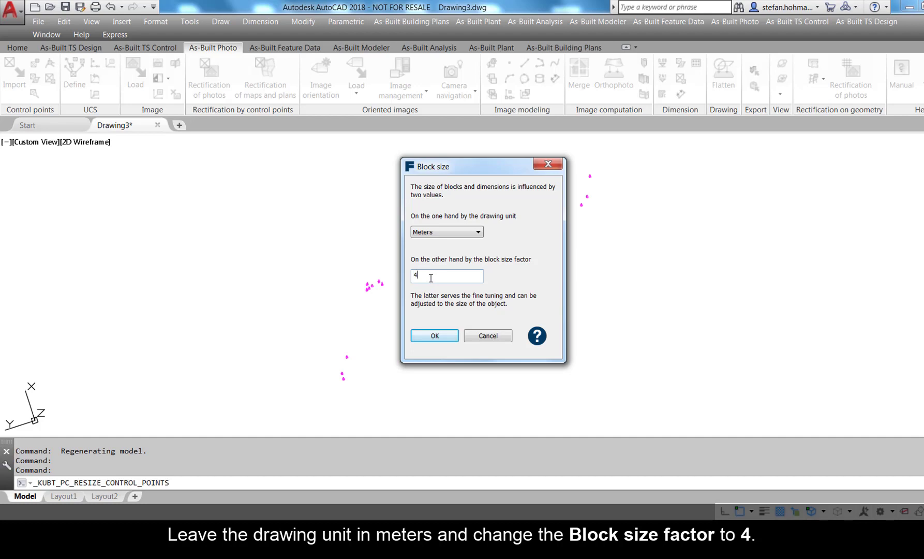
pyautogui.click(427, 338)
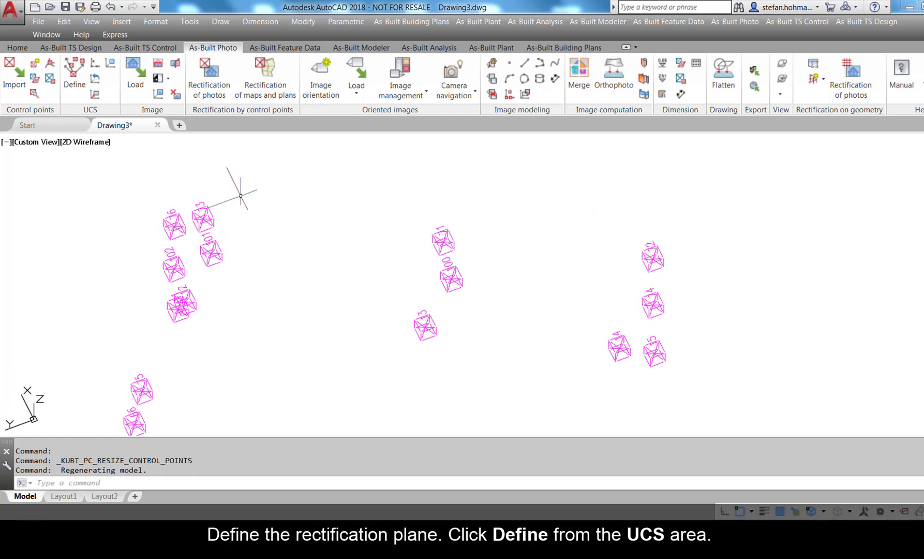
# - Start a vertical rectification plane from control points 73, 101, 12, 71, 100, 13, 72, 74, 14
pyautogui.click(75, 77)
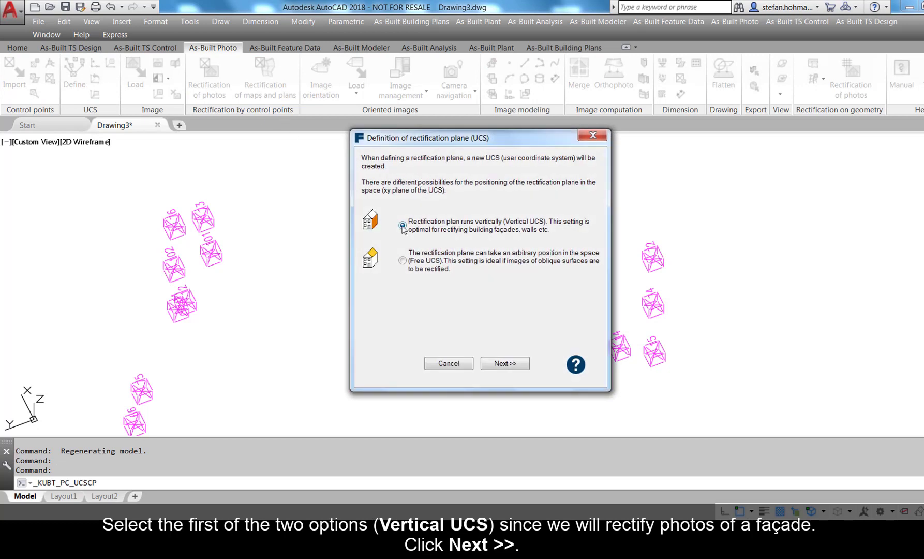
pyautogui.click(505, 363)
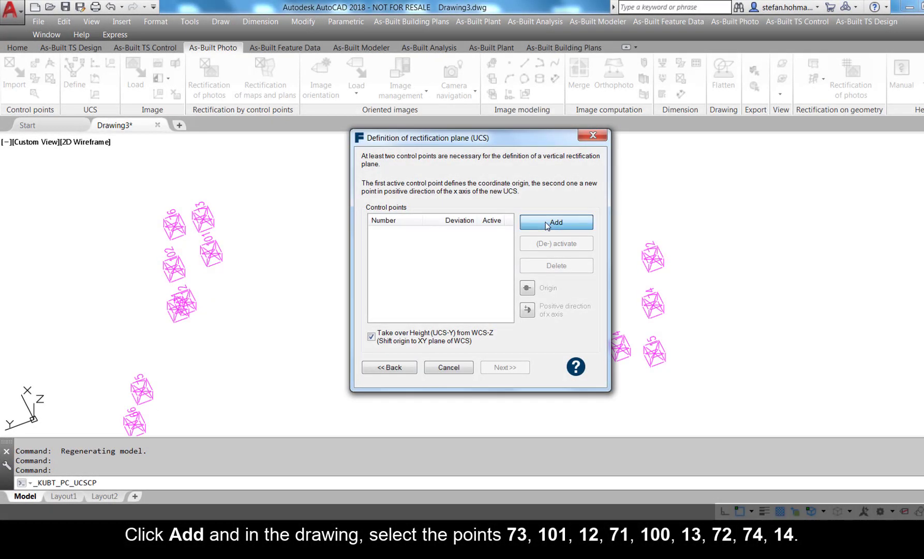
pyautogui.click(546, 223)
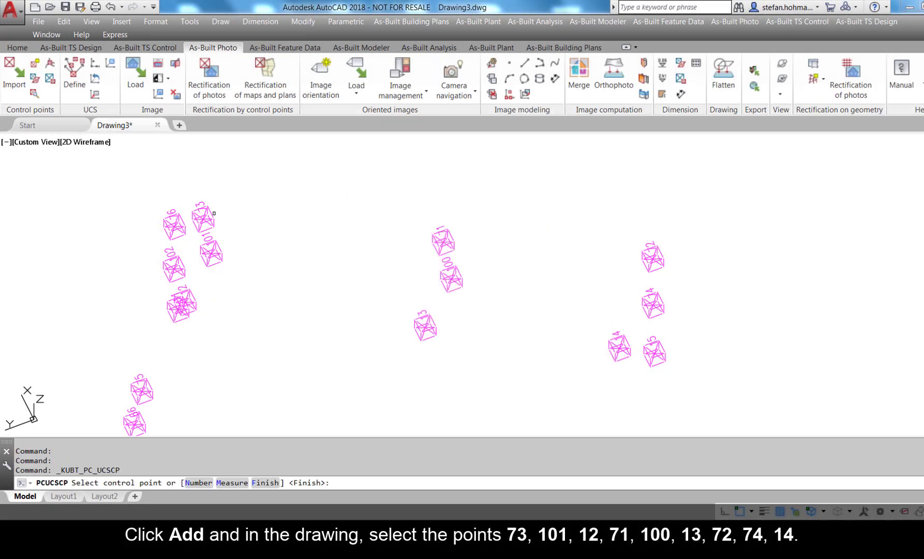
pyautogui.click(210, 213)
pyautogui.click(212, 251)
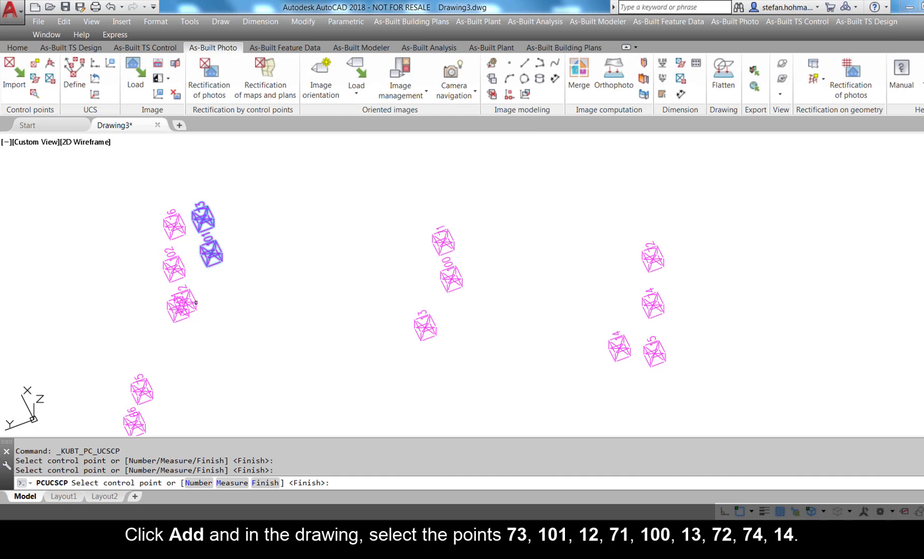
pyautogui.click(196, 303)
pyautogui.click(453, 243)
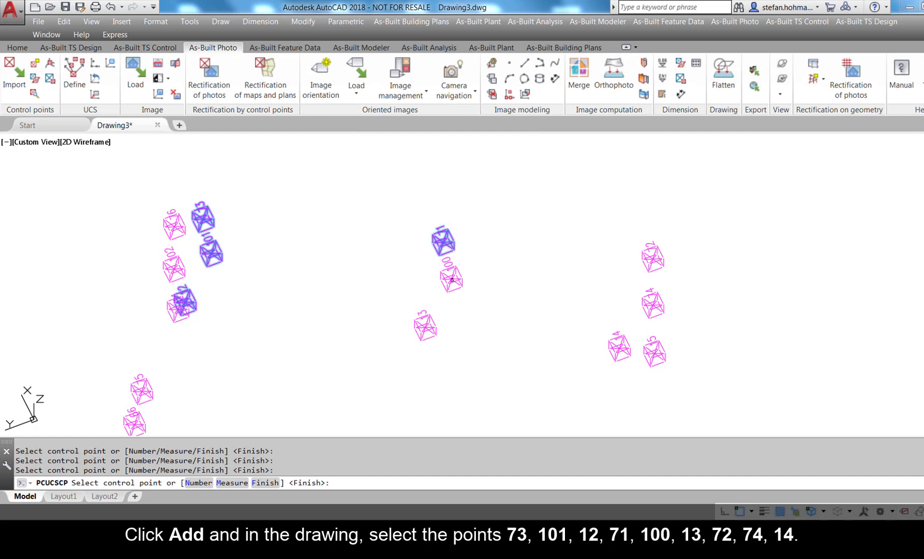
pyautogui.click(451, 292)
pyautogui.click(425, 331)
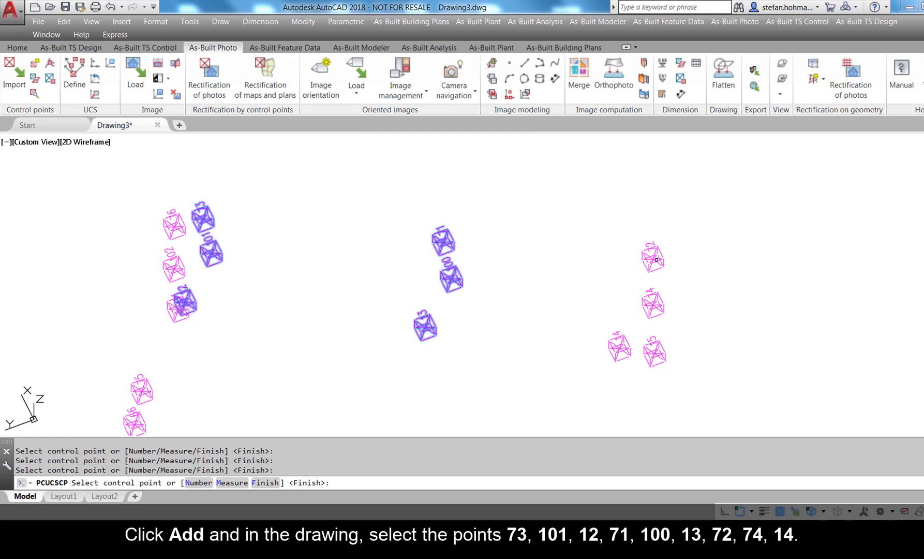
pyautogui.click(654, 256)
pyautogui.click(652, 302)
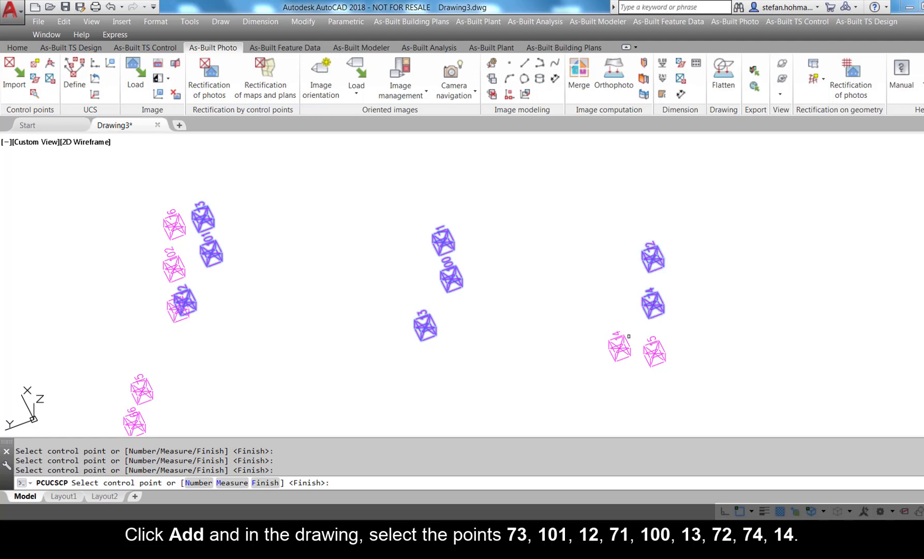
pyautogui.click(623, 343)
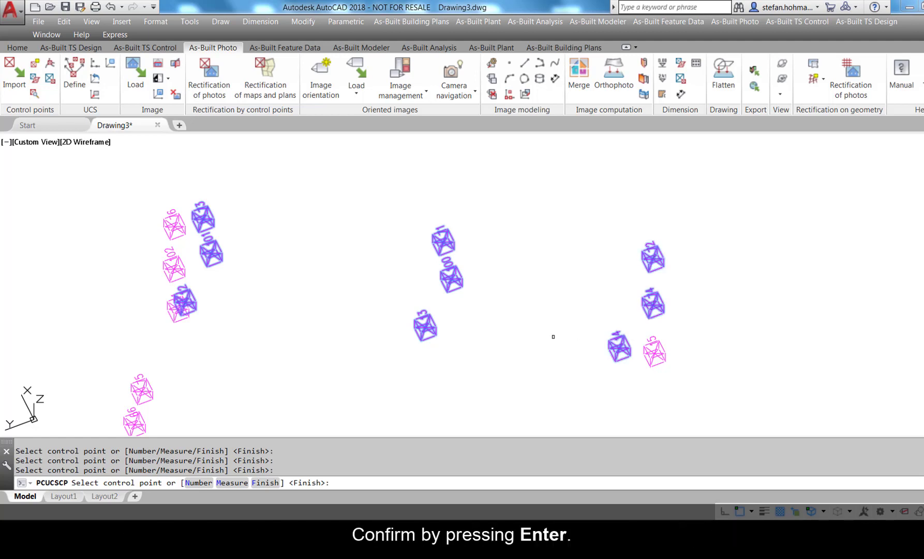
pyautogui.press('Return')
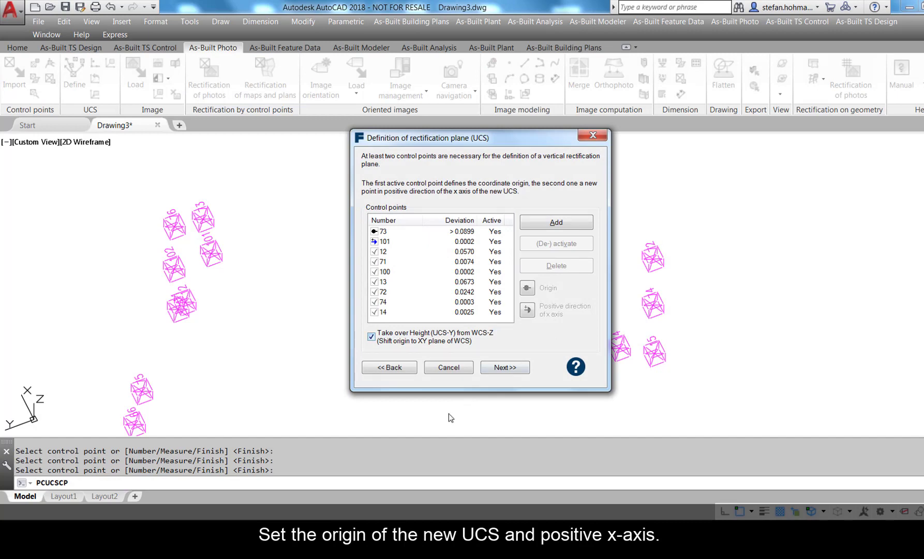
# - Set point 101 as the plane origin and 100 as the x-direction, and name it facade
pyautogui.hotkey('alt', 'Tab')
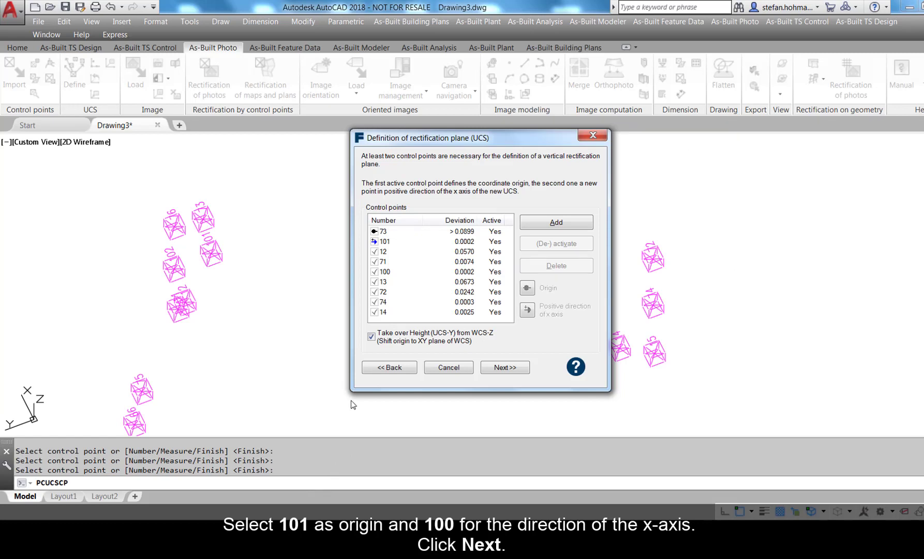
pyautogui.click(375, 242)
pyautogui.click(526, 288)
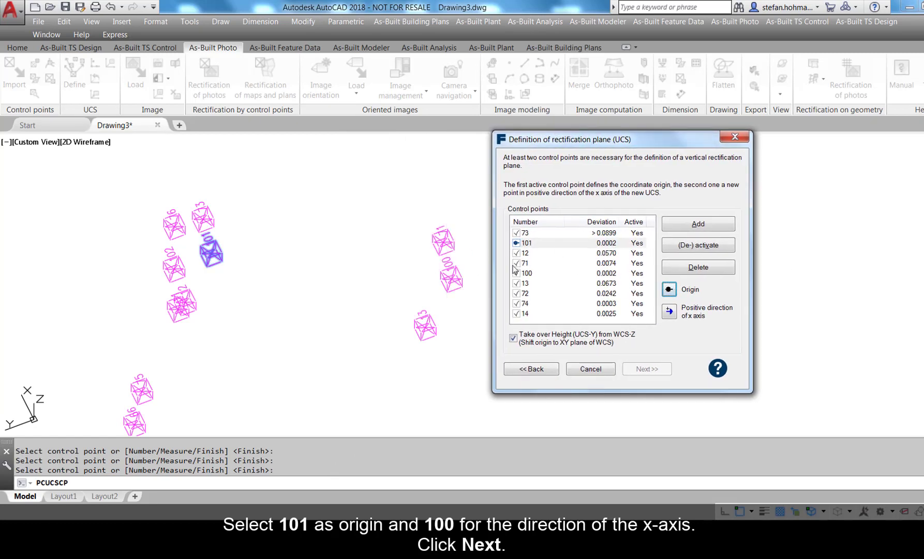
pyautogui.click(519, 273)
pyautogui.click(669, 310)
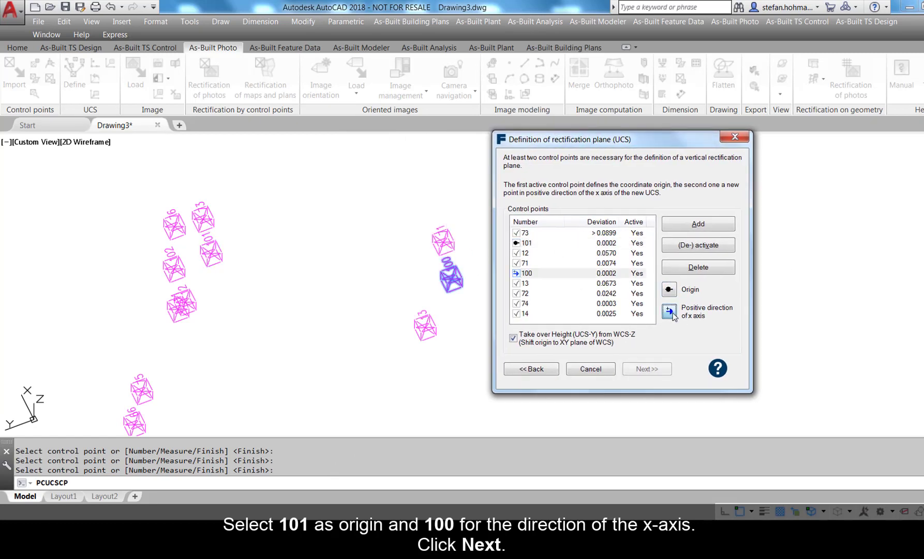
pyautogui.click(646, 368)
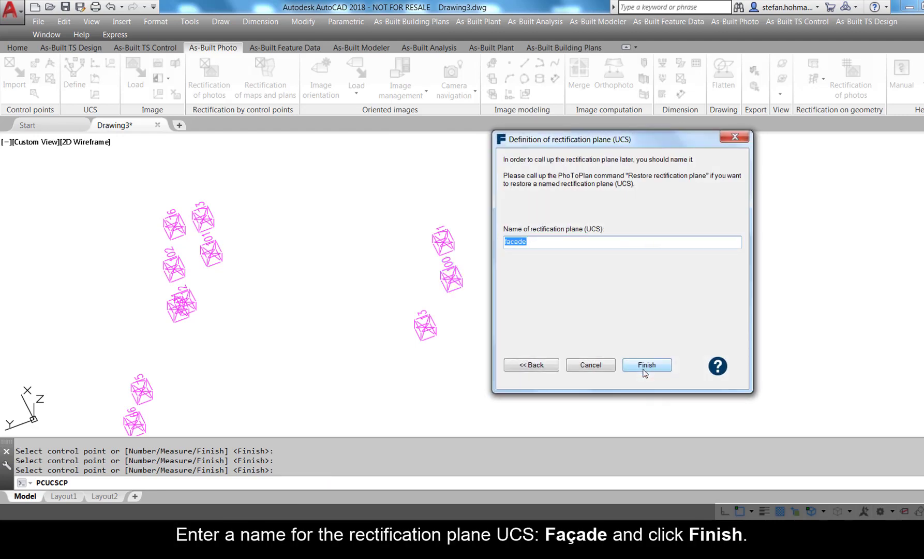
pyautogui.click(539, 240)
pyautogui.click(636, 364)
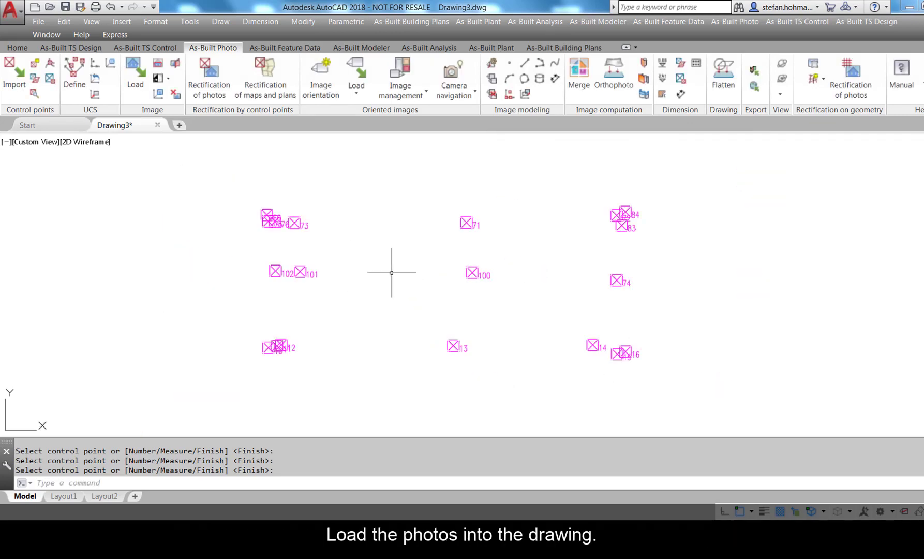
# - Place the SouthernFacade1 photo to the right of the control points
pyautogui.click(132, 78)
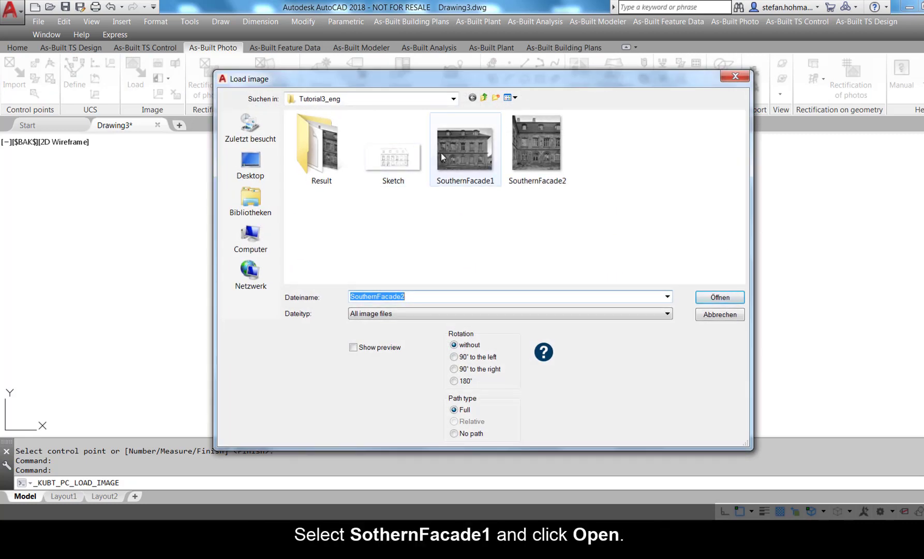
pyautogui.click(448, 155)
pyautogui.click(719, 297)
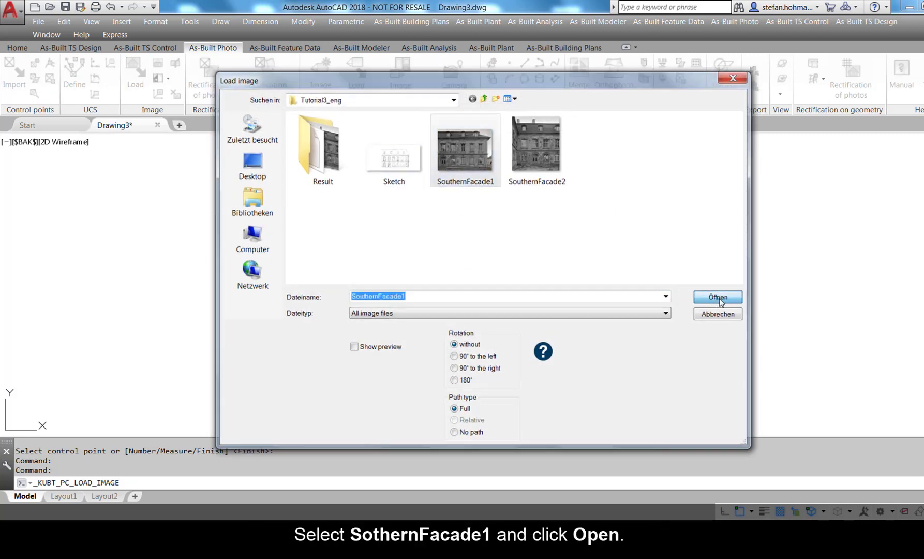
pyautogui.click(621, 359)
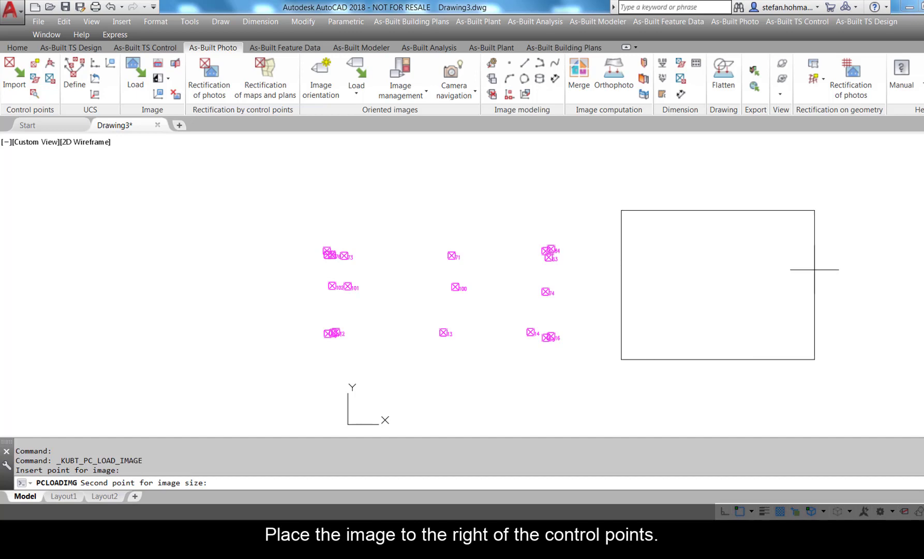
pyautogui.click(814, 269)
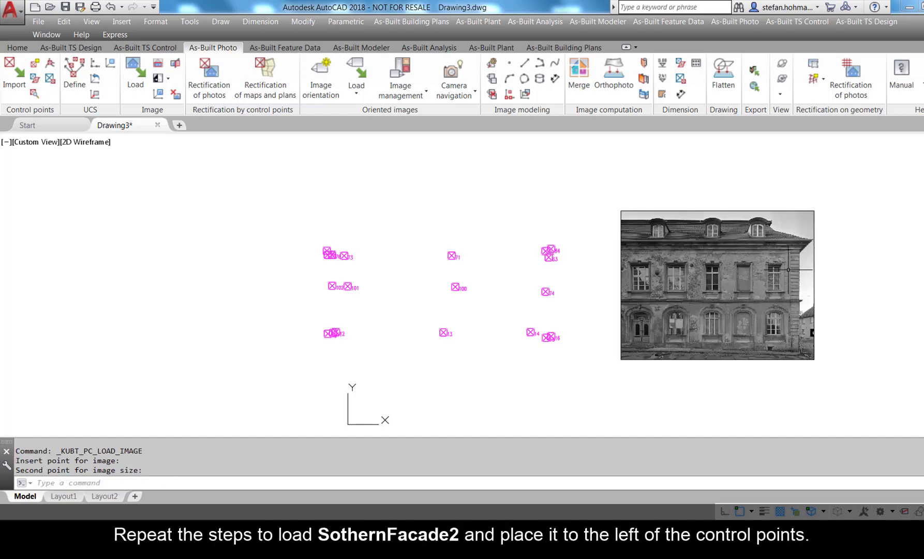
# - Place the SouthernFacade2 photo to the left of the control points
pyautogui.click(134, 78)
pyautogui.click(553, 150)
pyautogui.click(723, 299)
pyautogui.click(48, 383)
pyautogui.click(223, 249)
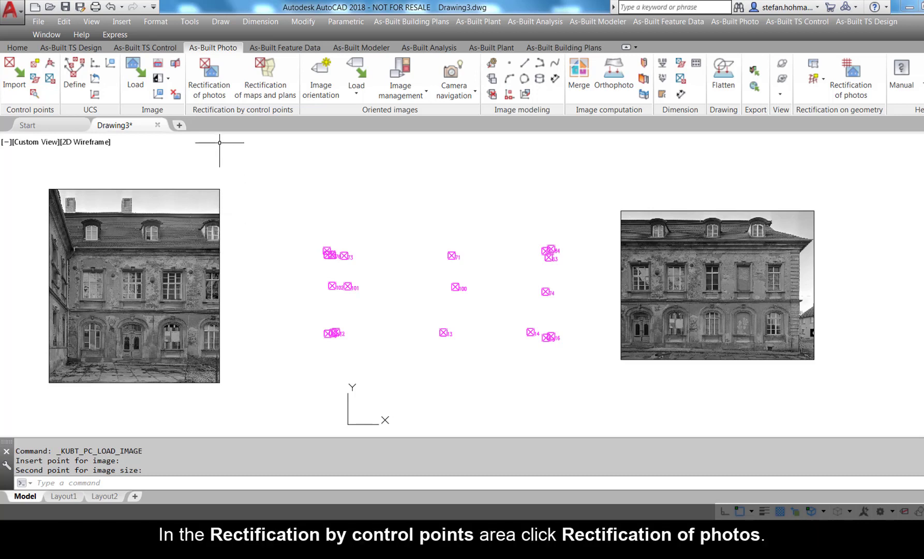
# - Begin a new rectification for the right-hand SouthernFacade1 photo and start assigning control points
pyautogui.click(217, 91)
pyautogui.click(636, 213)
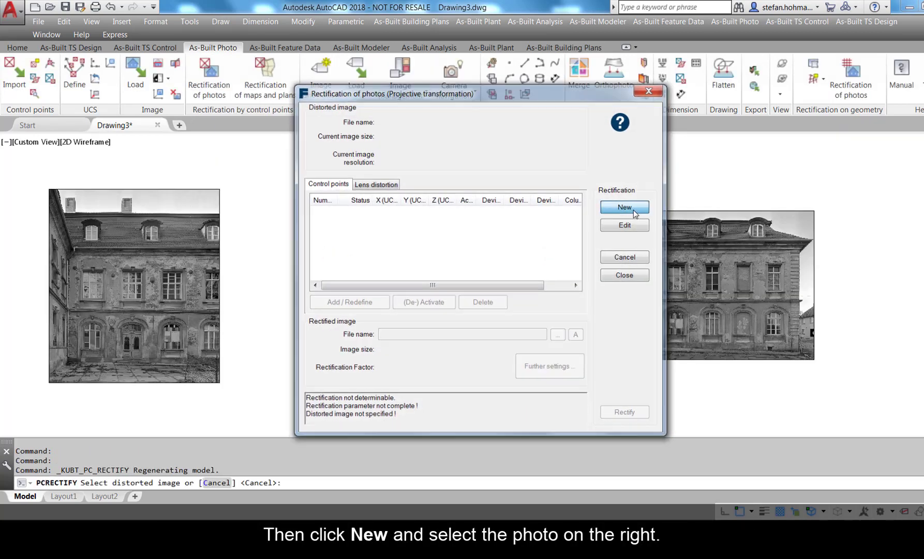
pyautogui.click(638, 213)
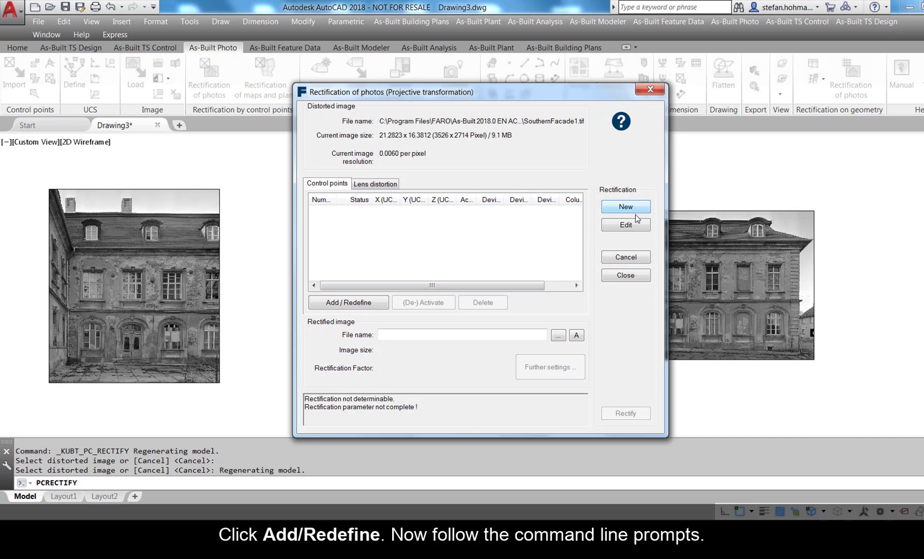
pyautogui.click(374, 305)
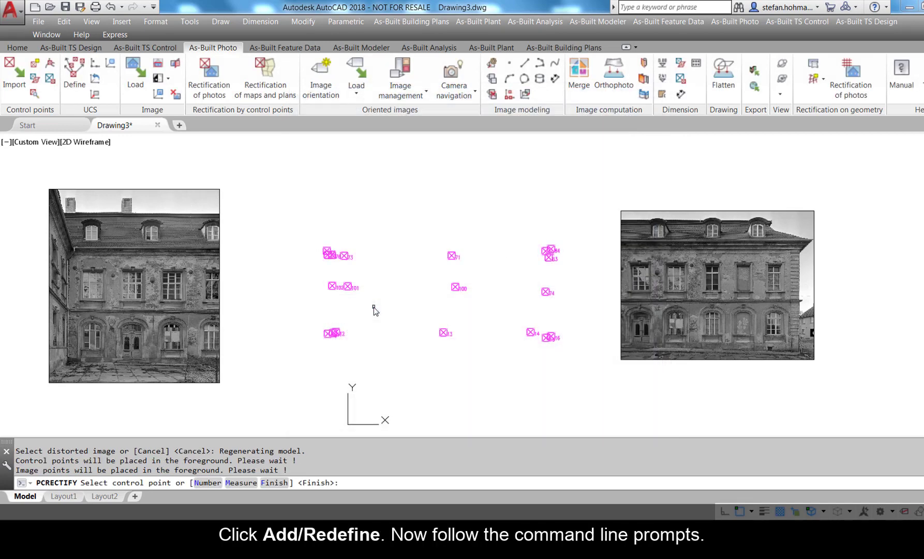
# - Match control points 71 and 100 to their image points on the photo
pyautogui.click(451, 255)
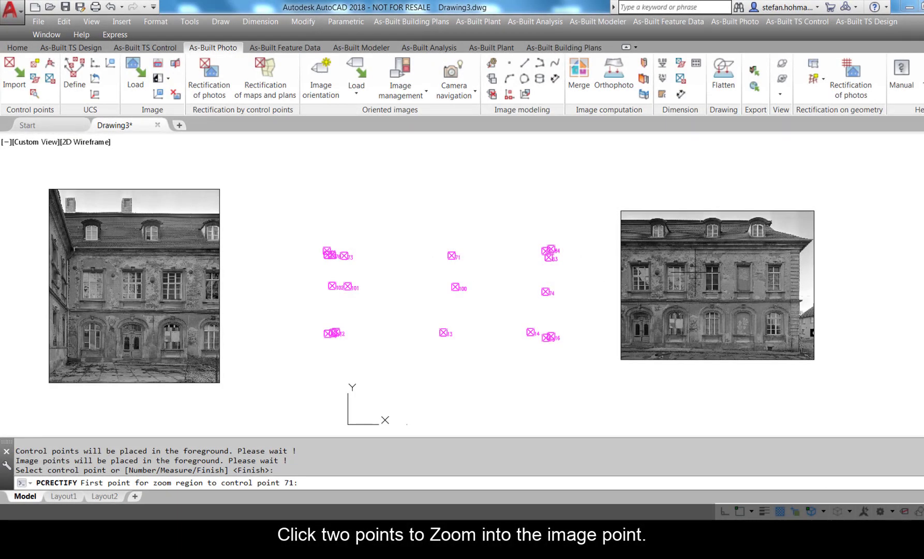
pyautogui.click(707, 260)
pyautogui.click(708, 260)
pyautogui.scroll(4, 477, 259)
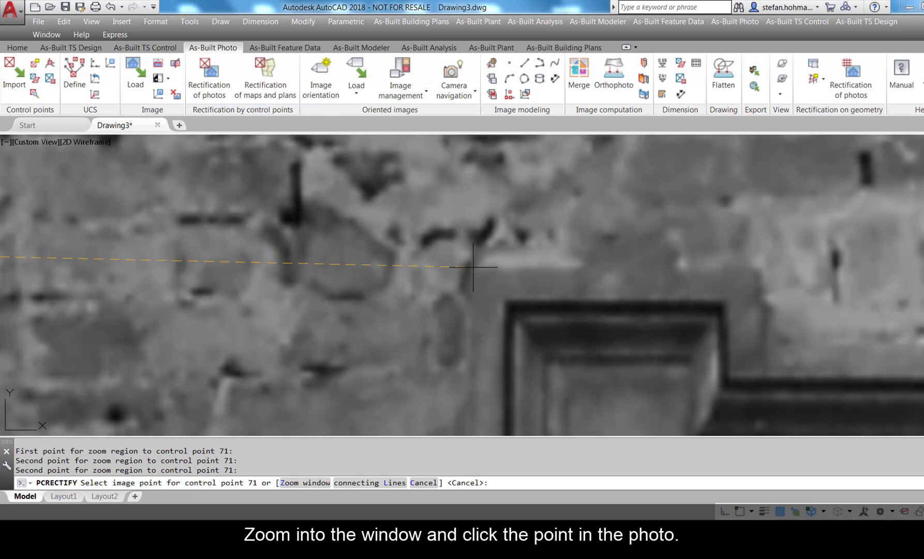
pyautogui.click(476, 266)
pyautogui.scroll(4, 568, 260)
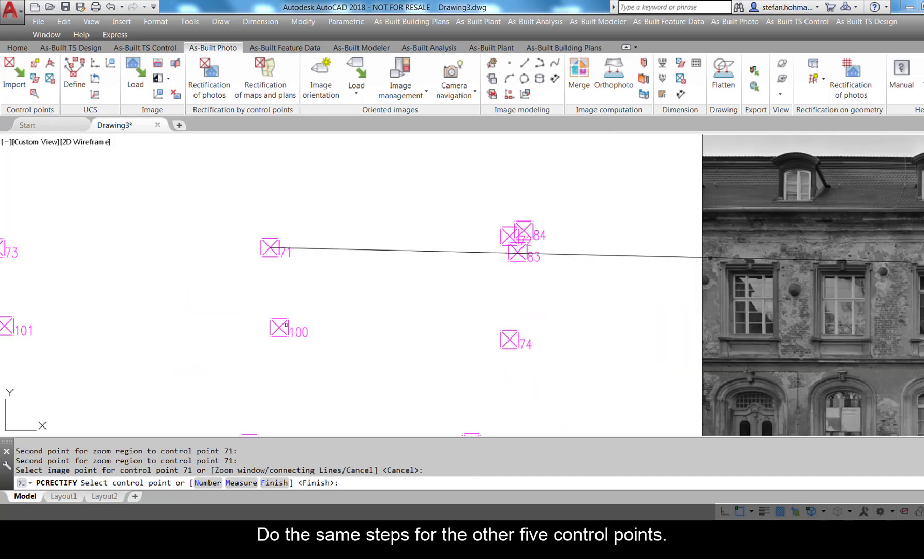
pyautogui.click(280, 328)
pyautogui.click(882, 360)
pyautogui.click(913, 341)
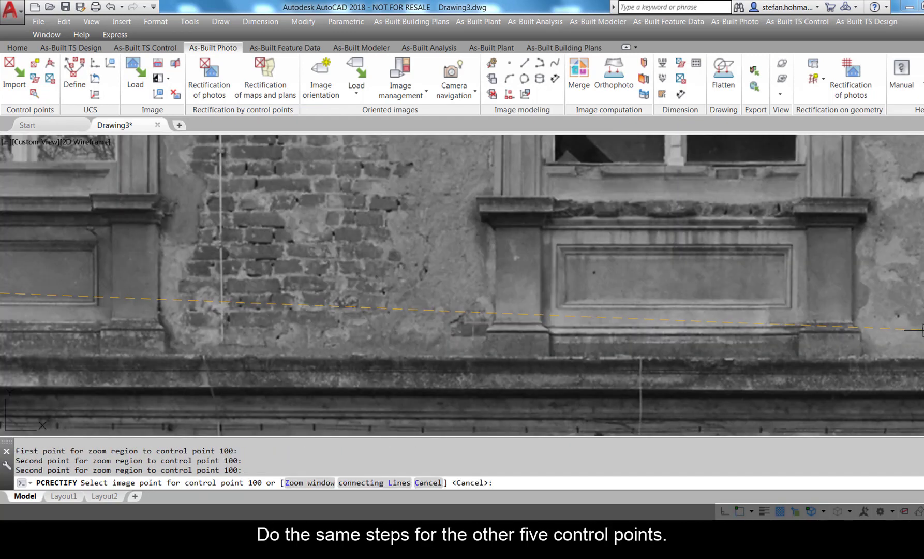
pyautogui.scroll(2, 553, 223)
pyautogui.click(553, 222)
# - Match control points 13 and 14 to their image points, 13 at its target's cross centre
pyautogui.click(356, 367)
pyautogui.click(779, 398)
pyautogui.click(770, 355)
pyautogui.scroll(3, 127, 329)
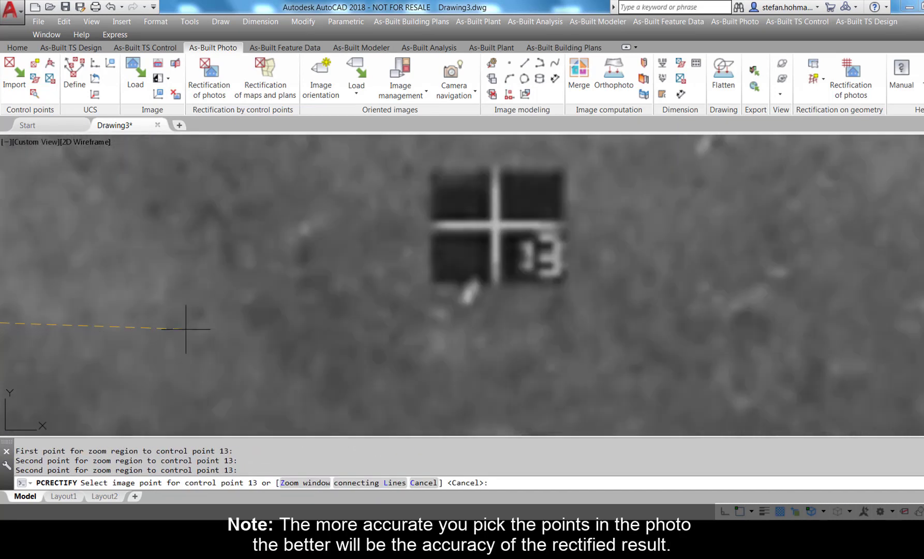
pyautogui.click(495, 225)
pyautogui.click(494, 365)
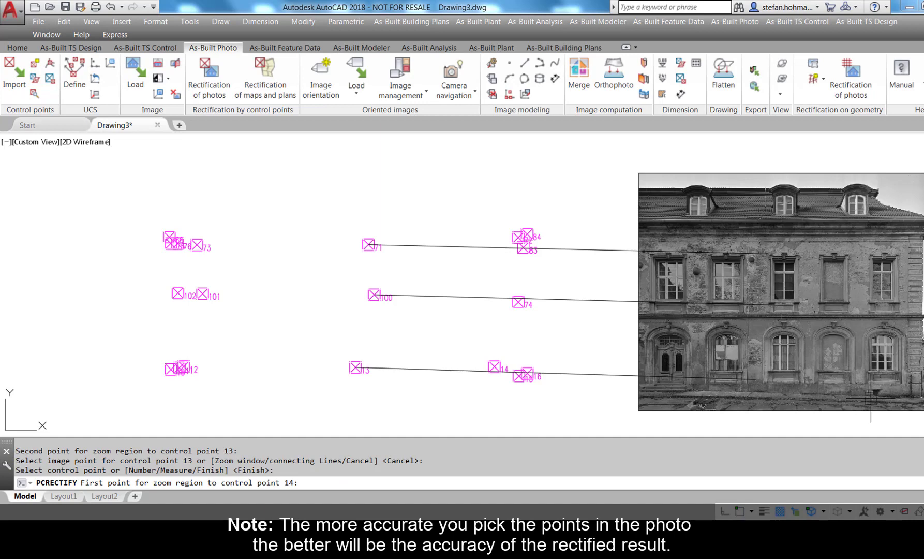
pyautogui.click(870, 398)
pyautogui.click(879, 378)
pyautogui.scroll(4, 421, 254)
pyautogui.click(420, 247)
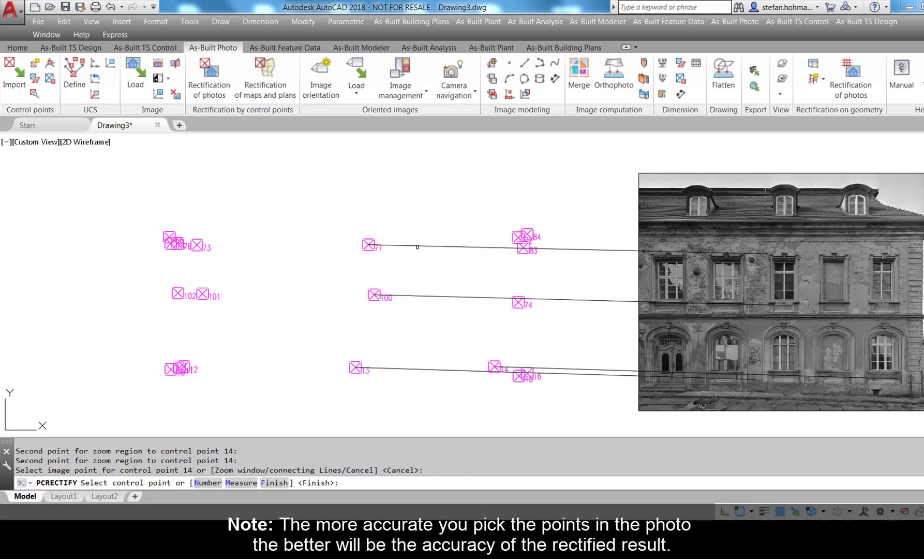
# - Match control points 74 and 72 to their image points, 74 at the cornice corner
pyautogui.click(523, 301)
pyautogui.scroll(-3, 502, 306)
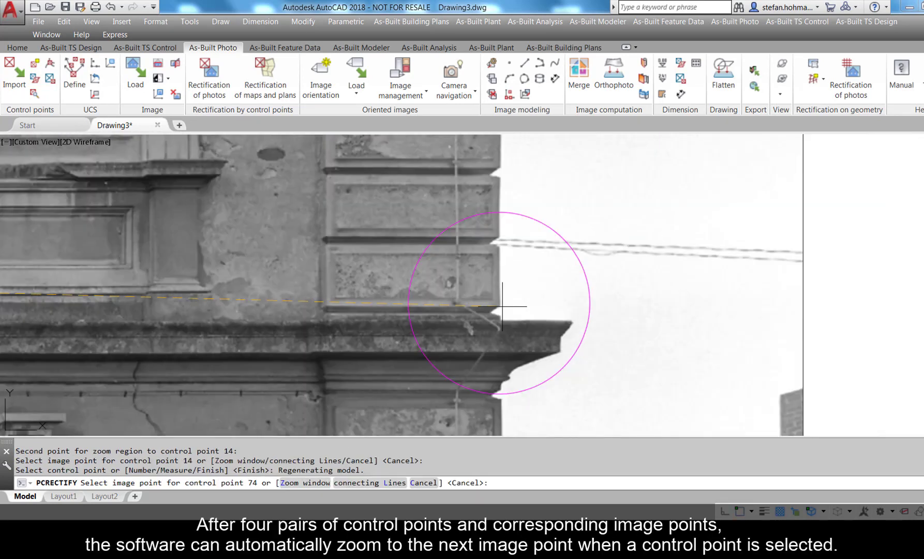
pyautogui.scroll(5, 506, 302)
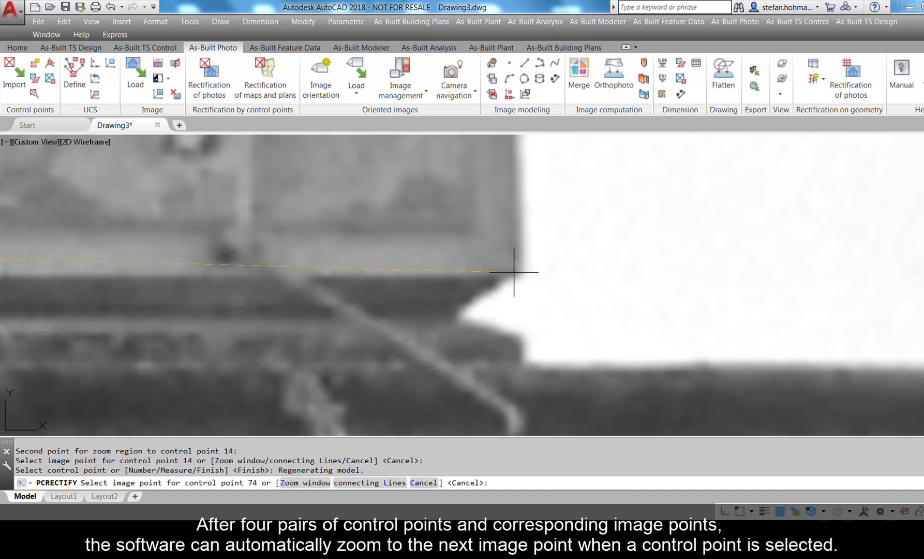
pyautogui.click(513, 271)
pyautogui.click(515, 241)
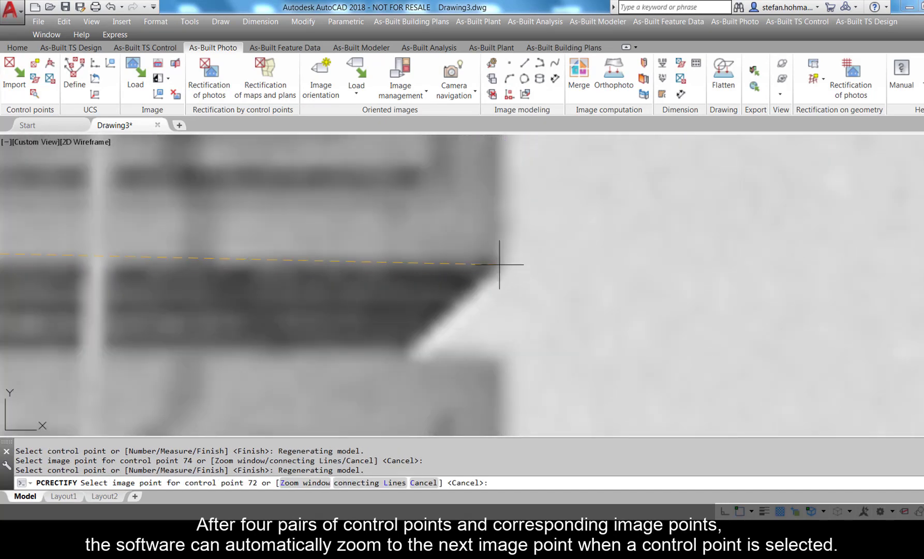
pyautogui.click(491, 253)
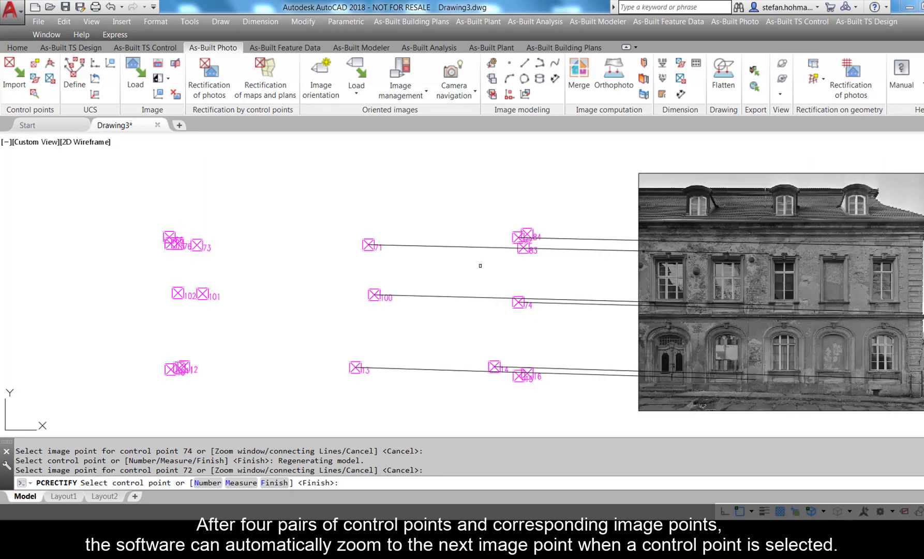
pyautogui.scroll(-2, 479, 266)
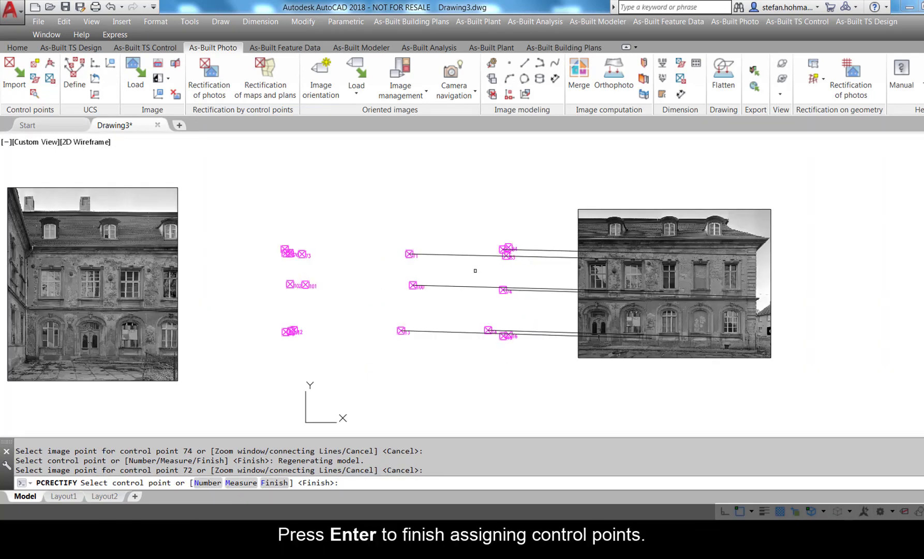
# - Finish point assignment and check deviations by toggling point 74 off and back on
pyautogui.press('Return')
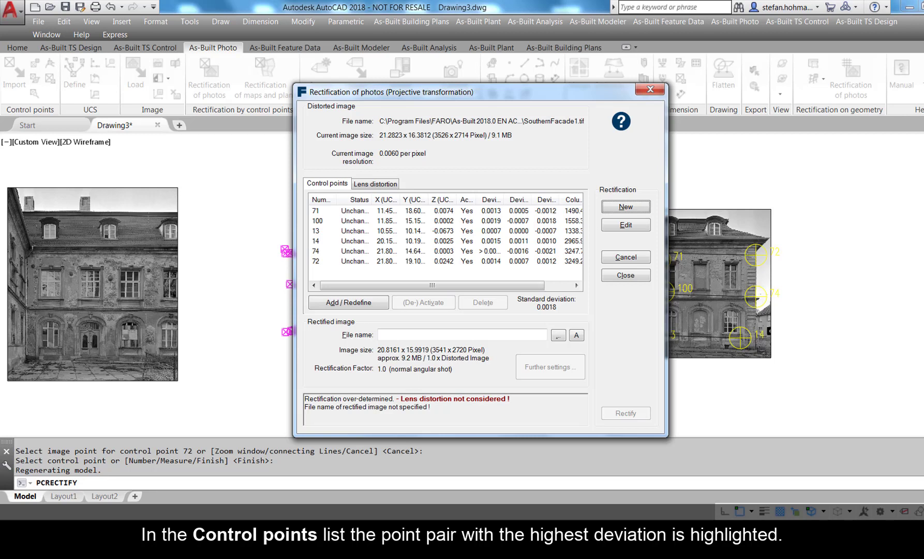
pyautogui.moveTo(501, 198); pyautogui.dragTo(519, 199)
pyautogui.click(508, 253)
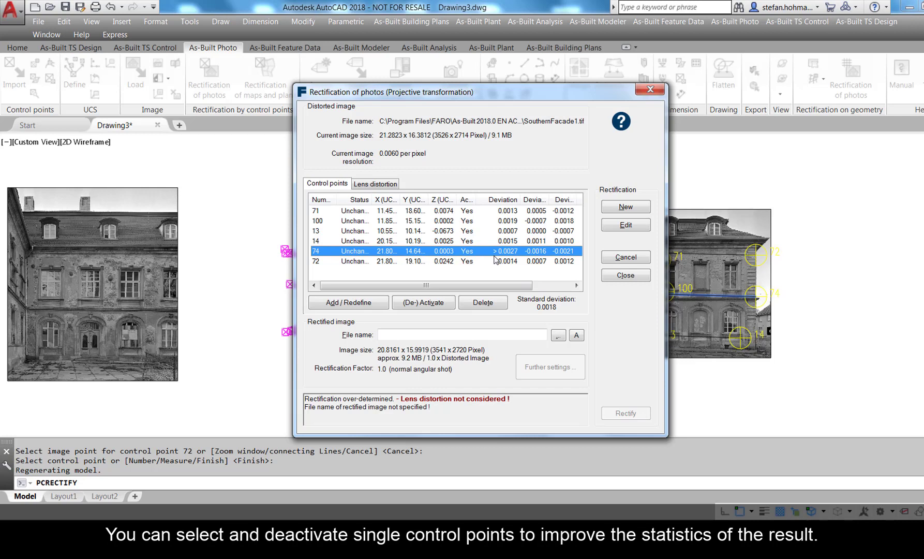
pyautogui.click(429, 302)
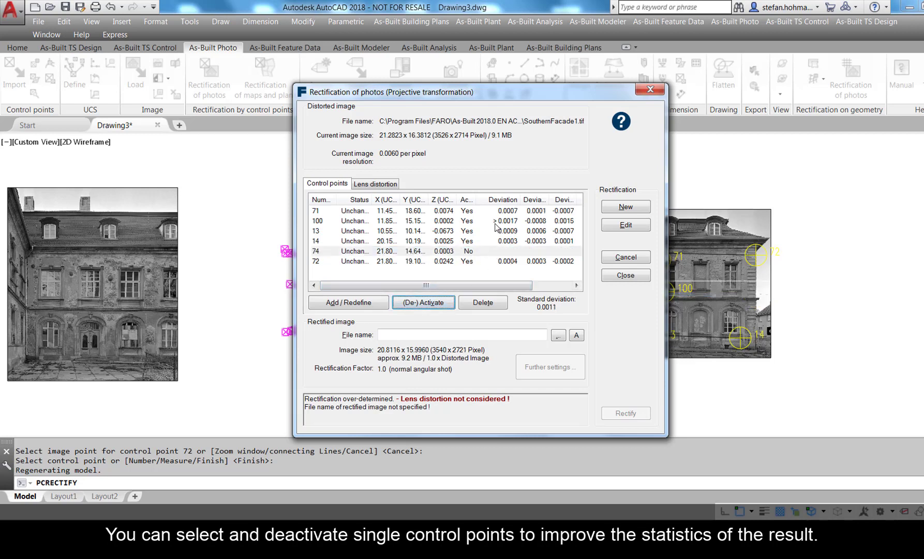
pyautogui.click(421, 303)
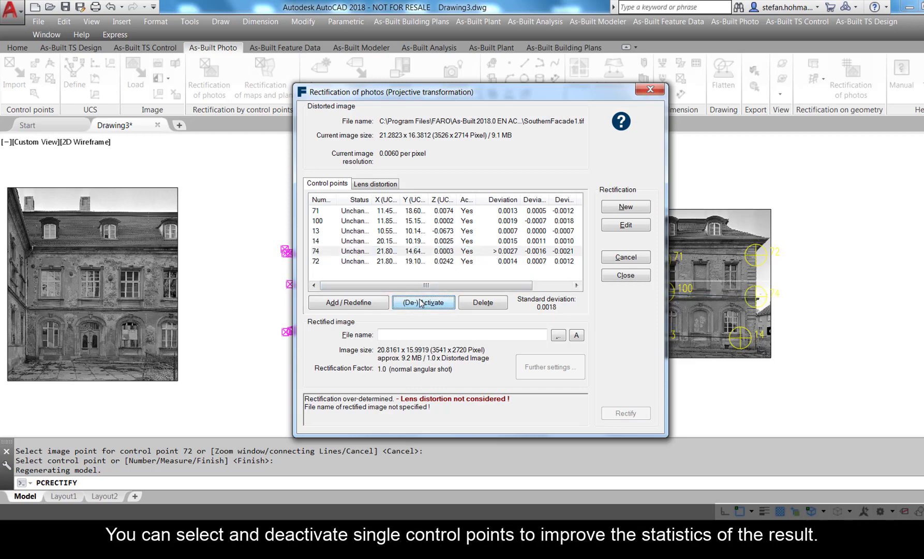
# - Set the rectified image's file name and rectify the first façade photo
pyautogui.click(558, 336)
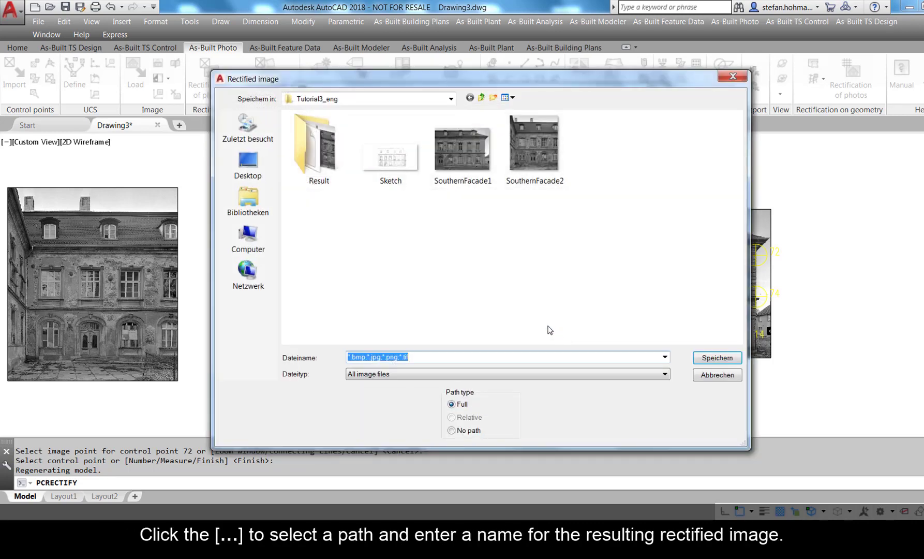
pyautogui.click(434, 358)
pyautogui.write('_')
pyautogui.click(717, 358)
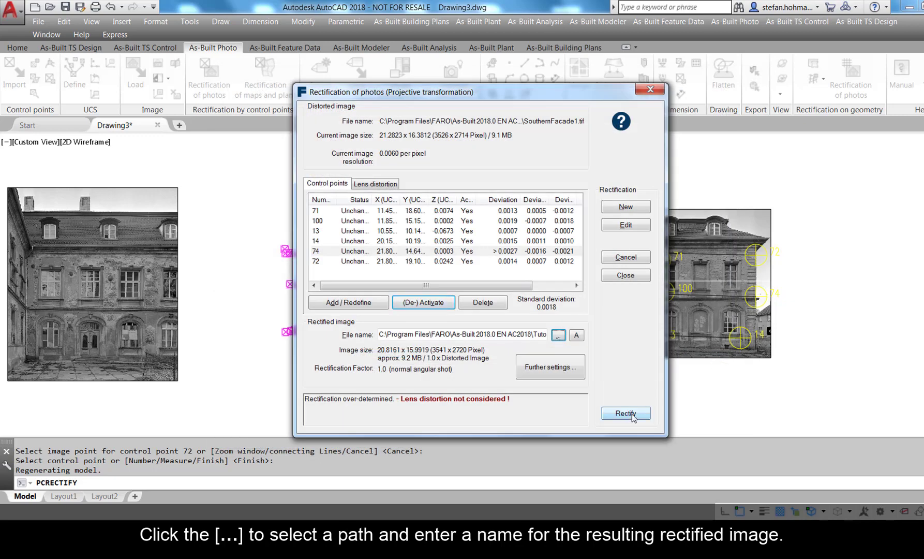
pyautogui.click(633, 418)
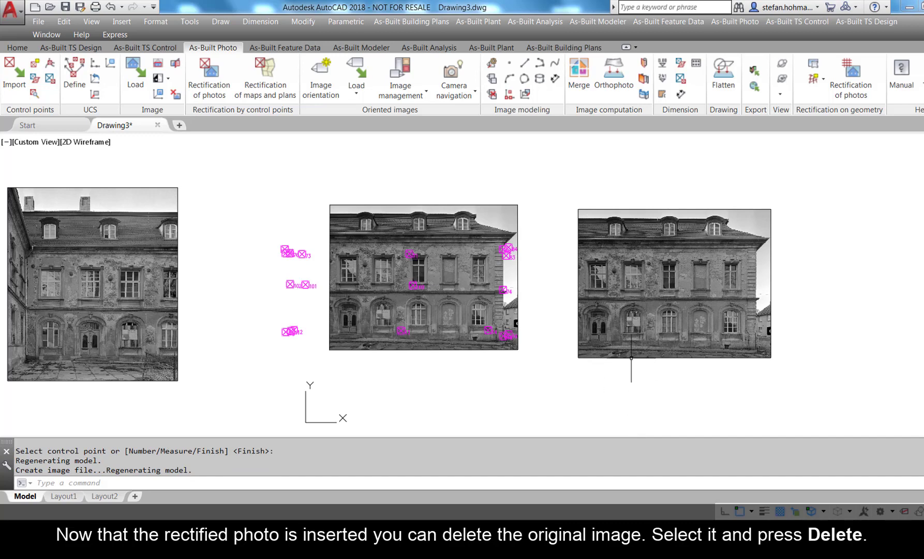
# - Erase the distorted original SouthernFacade1 photo and reopen rectification for the second photo
pyautogui.click(631, 357)
pyautogui.press('Delete')
pyautogui.scroll(-2, 698, 331)
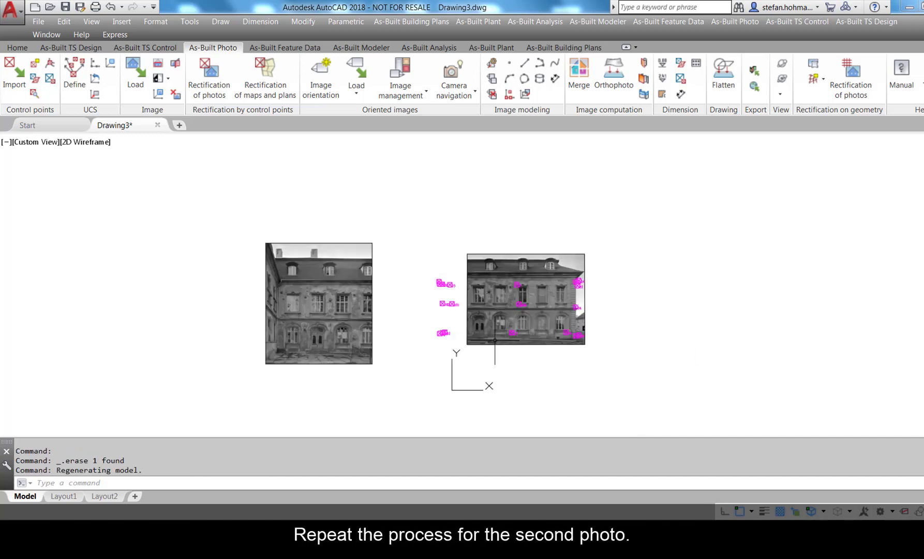
pyautogui.scroll(2, 468, 340)
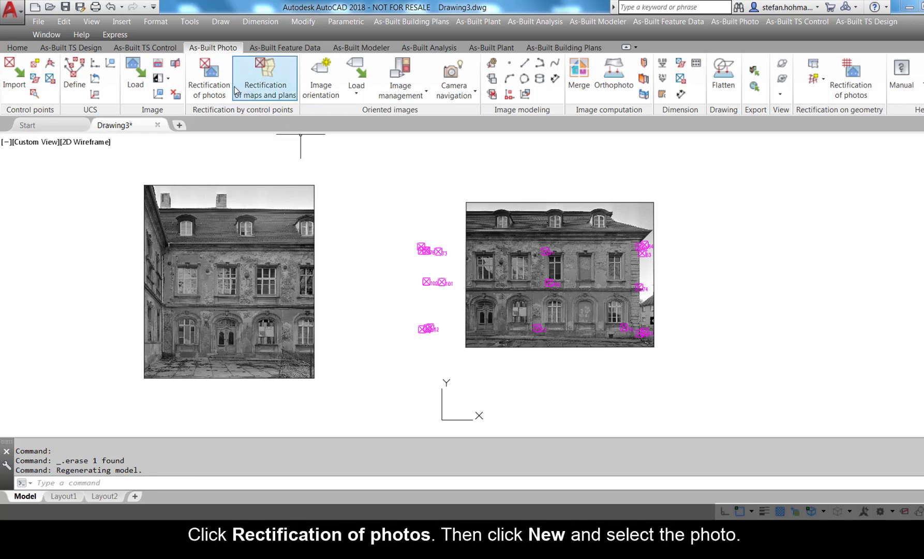
pyautogui.click(209, 77)
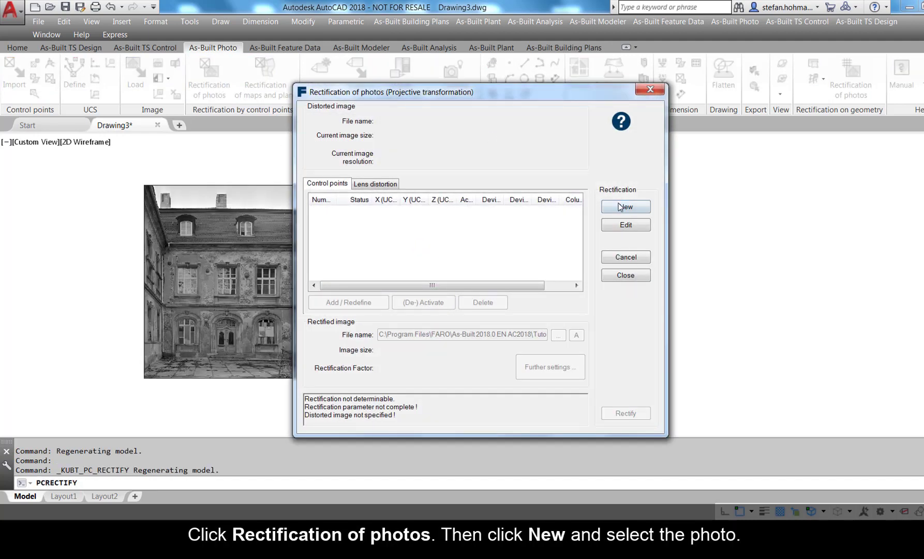
# - Start a new rectification with the left-hand SouthernFacade2 photo as the distorted image
pyautogui.click(620, 205)
pyautogui.click(313, 205)
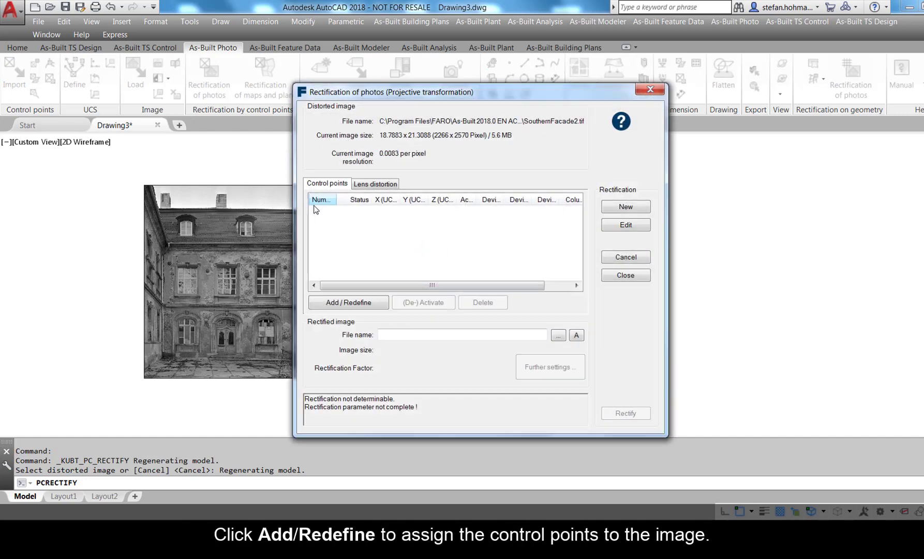
pyautogui.click(331, 303)
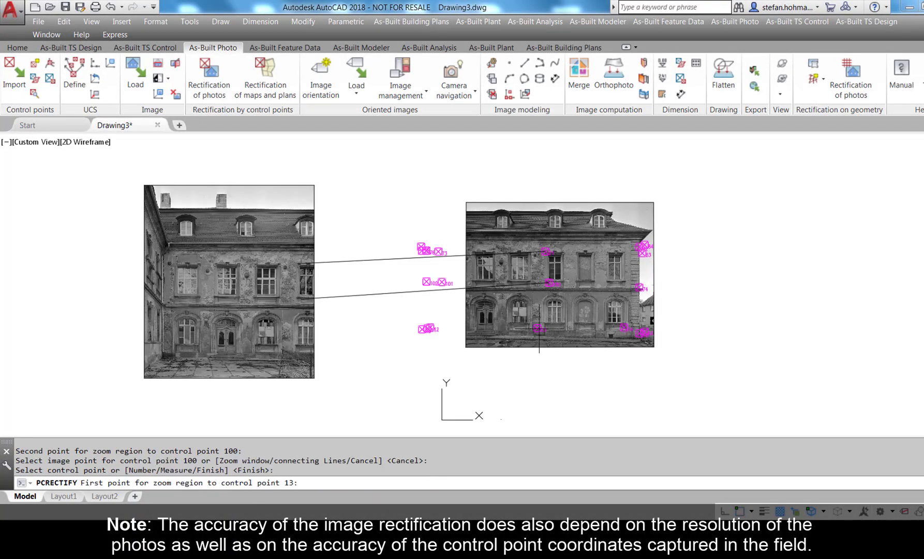
# - Pair control points 71, 100, 13, 12, 101 and 73 with their image points
pyautogui.click(539, 328)
pyautogui.click(549, 333)
pyautogui.click(337, 278)
pyautogui.click(429, 328)
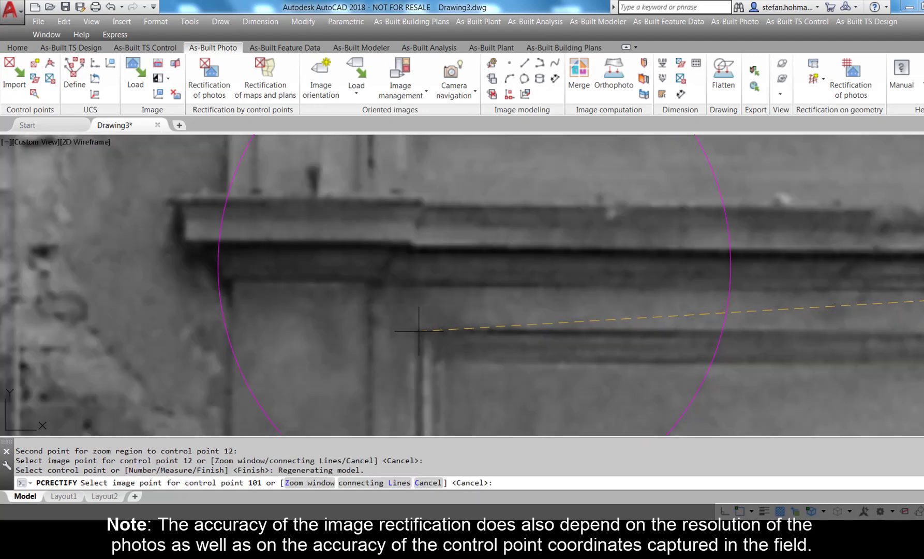
pyautogui.click(422, 334)
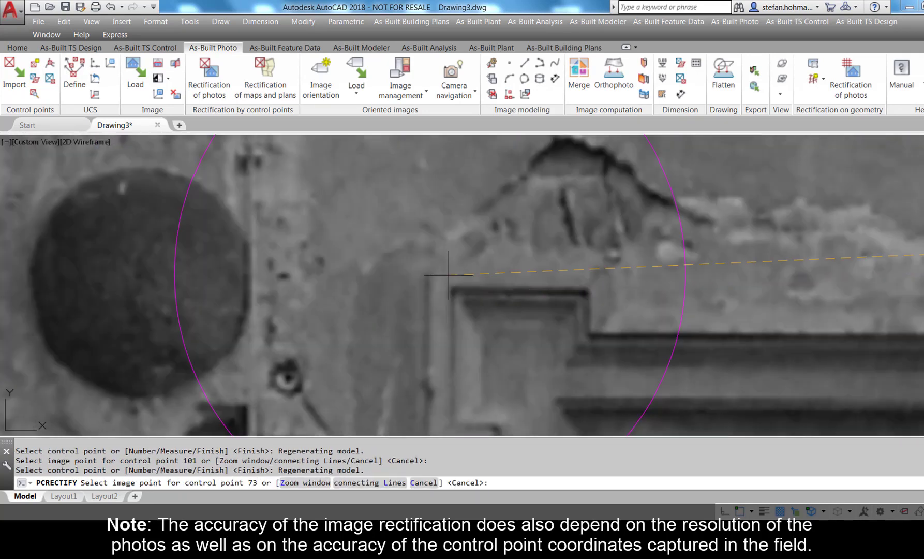
pyautogui.click(449, 274)
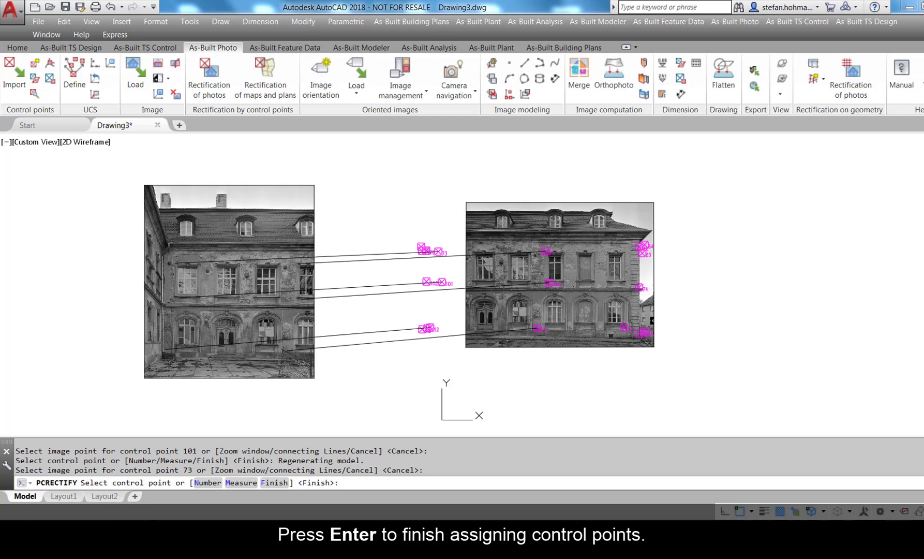
pyautogui.press('Return')
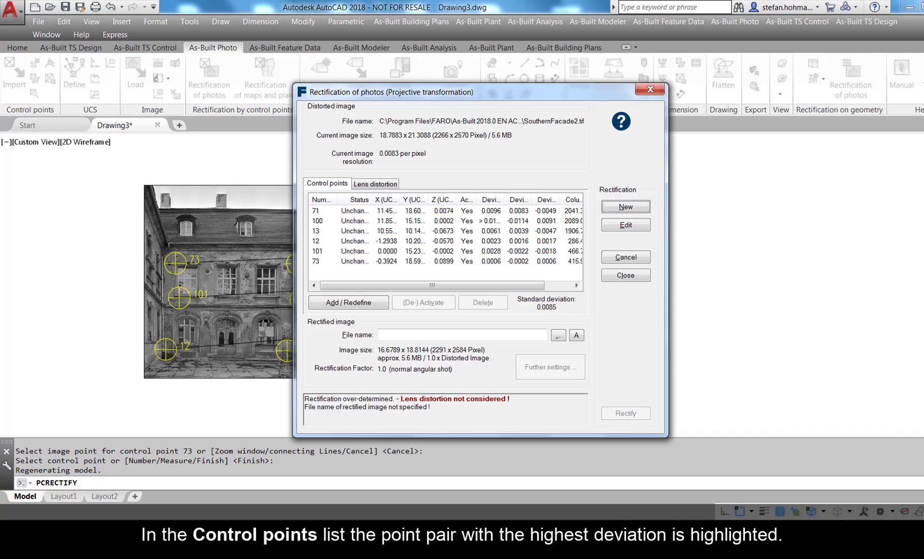
# - Redefine the image point of highest-deviation control point 100, then deactivate that point
pyautogui.moveTo(504, 199); pyautogui.dragTo(523, 201)
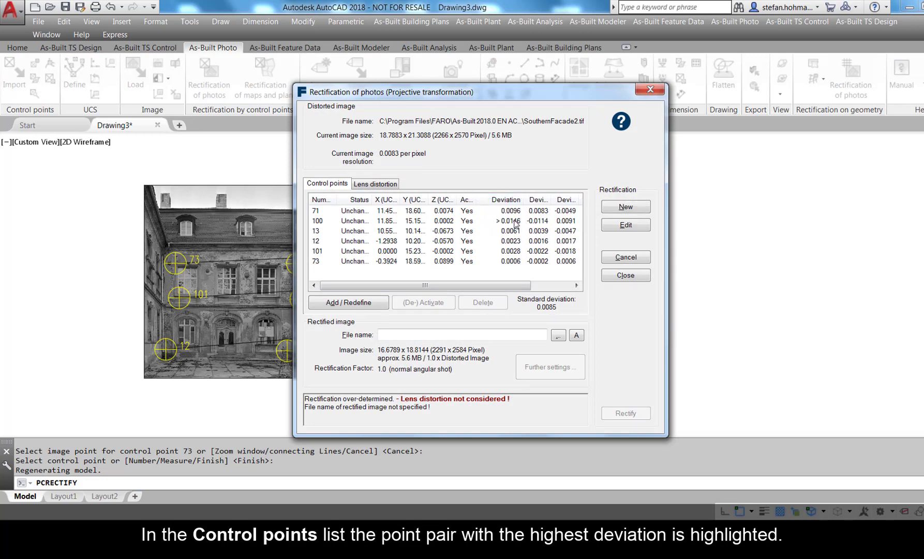
pyautogui.click(515, 224)
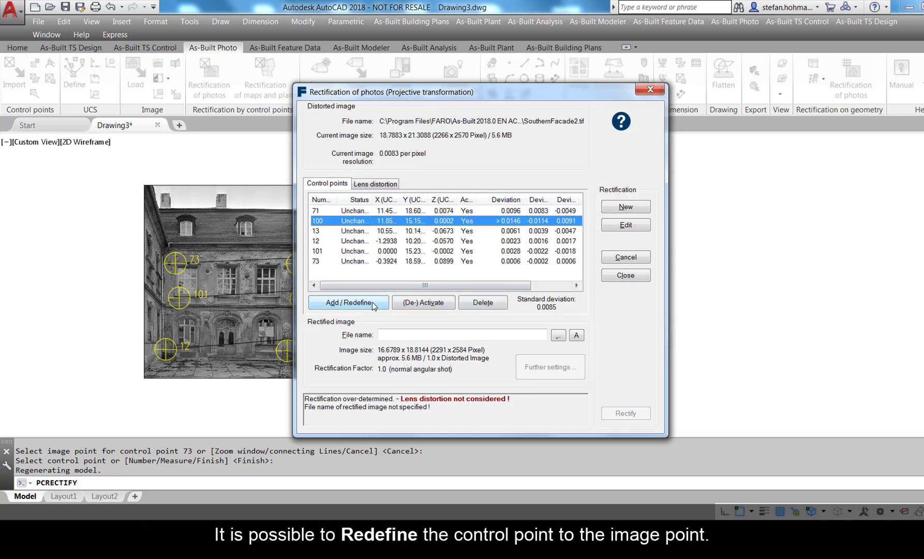
pyautogui.click(372, 302)
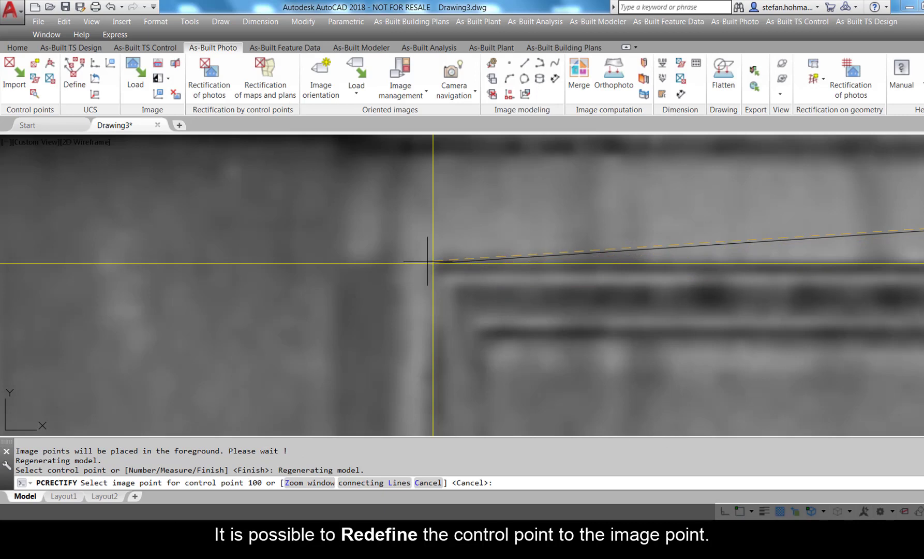
pyautogui.click(429, 259)
pyautogui.press('Return')
pyautogui.click(442, 261)
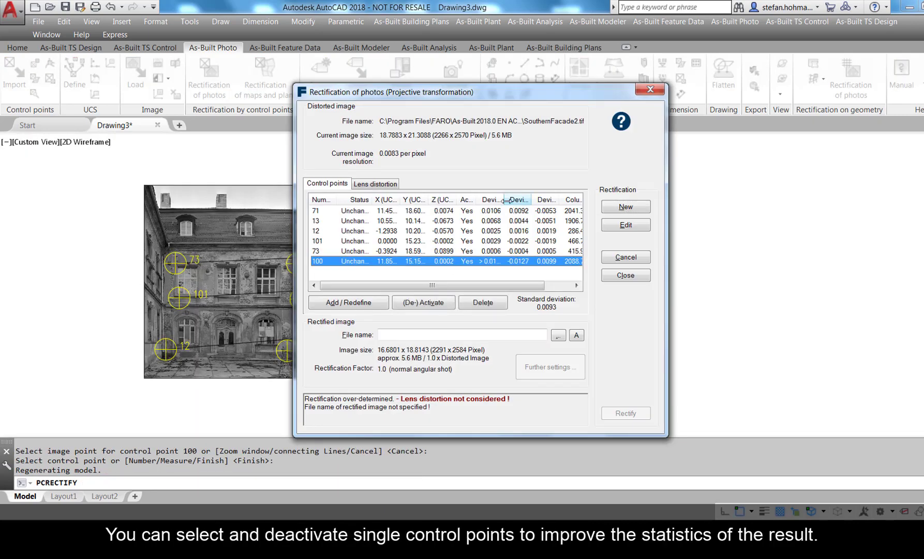
pyautogui.click(437, 303)
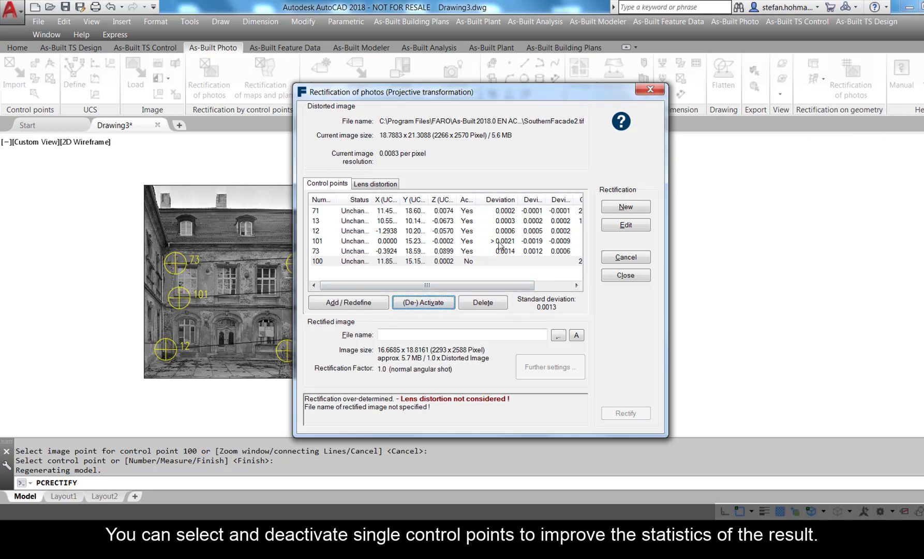
# - Name the rectified output SouthernFacade2_rect and rectify the second façade photo
pyautogui.click(558, 335)
pyautogui.click(606, 149)
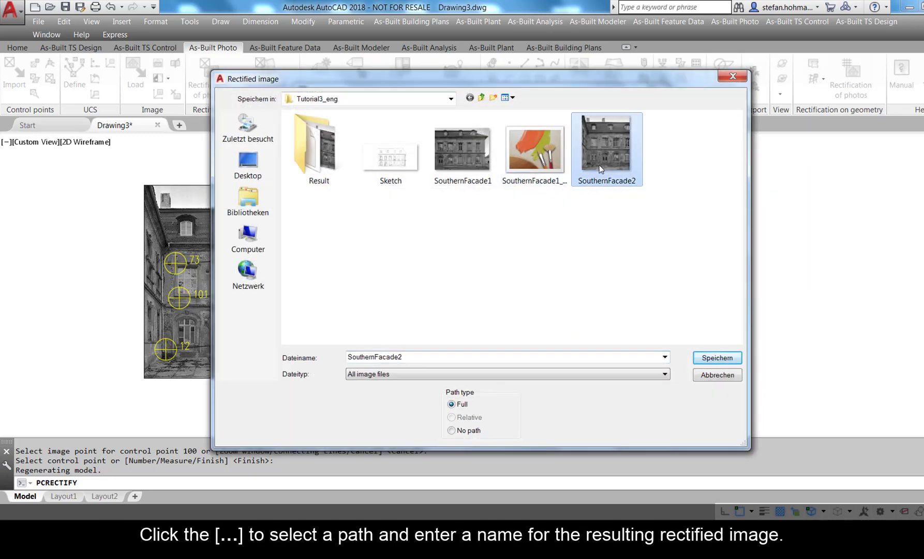
pyautogui.click(431, 356)
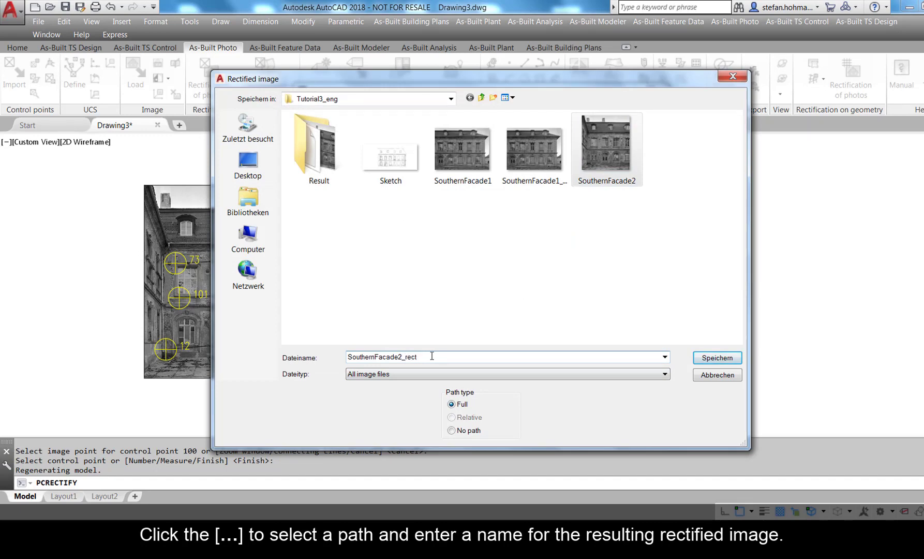
pyautogui.click(715, 358)
pyautogui.click(625, 413)
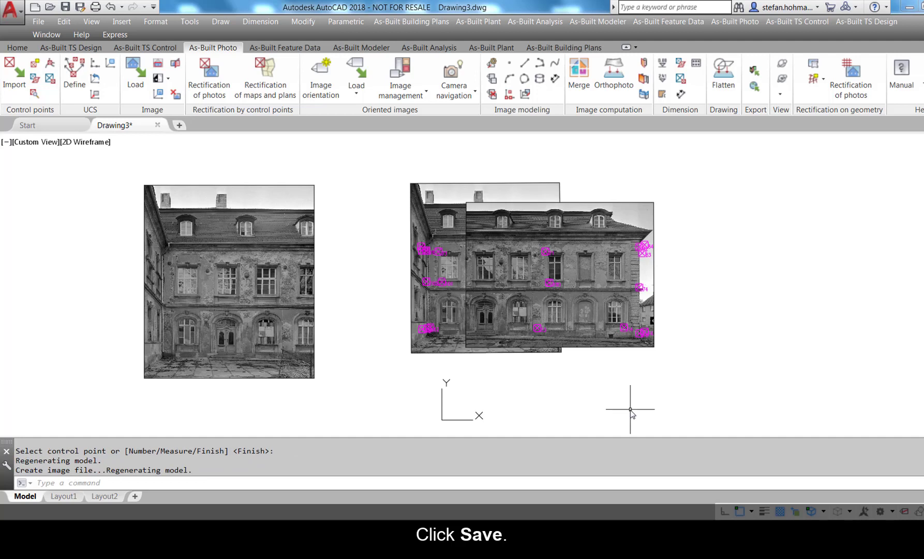
# - Erase the unrectified SouthernFacade2 original and cancel the pending image clip command
pyautogui.click(315, 352)
pyautogui.press('Delete')
pyautogui.scroll(3, 676, 289)
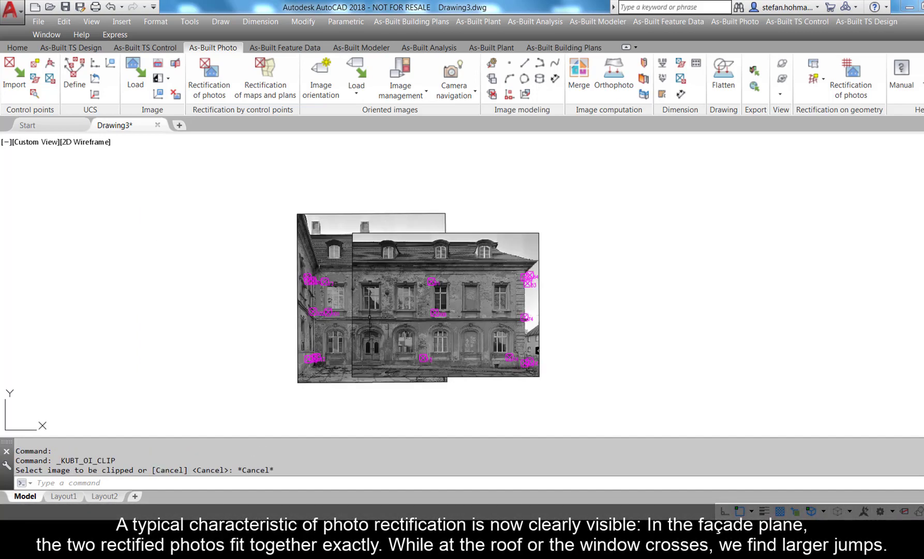
pyautogui.press('Escape')
# - Inspect the seam between the two rectified photos along the windows, arches, door and steps
pyautogui.scroll(8, 345, 262)
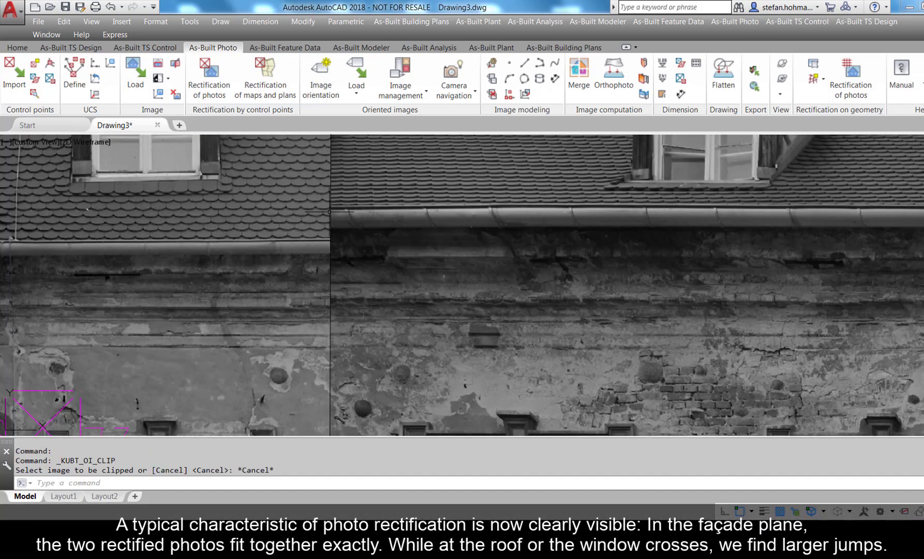
pyautogui.scroll(2, 329, 329)
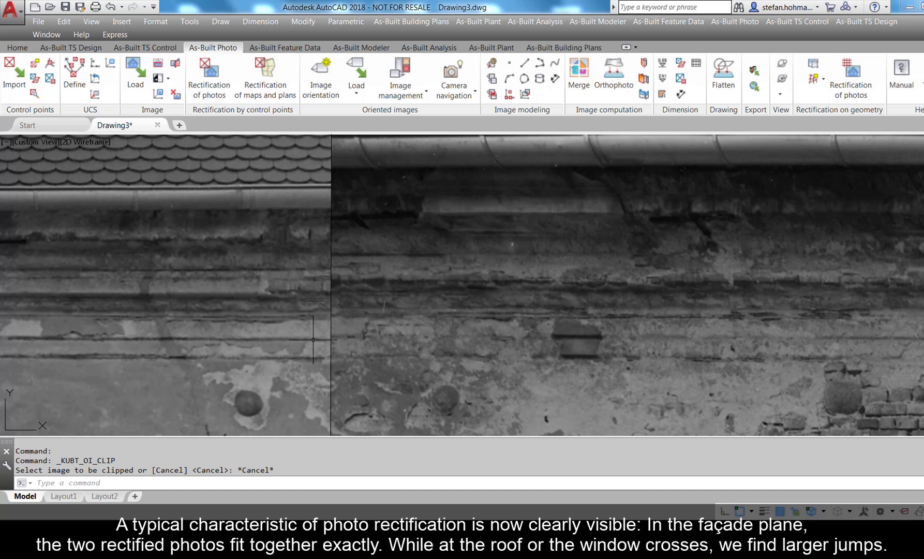
pyautogui.scroll(-2, 468, 385)
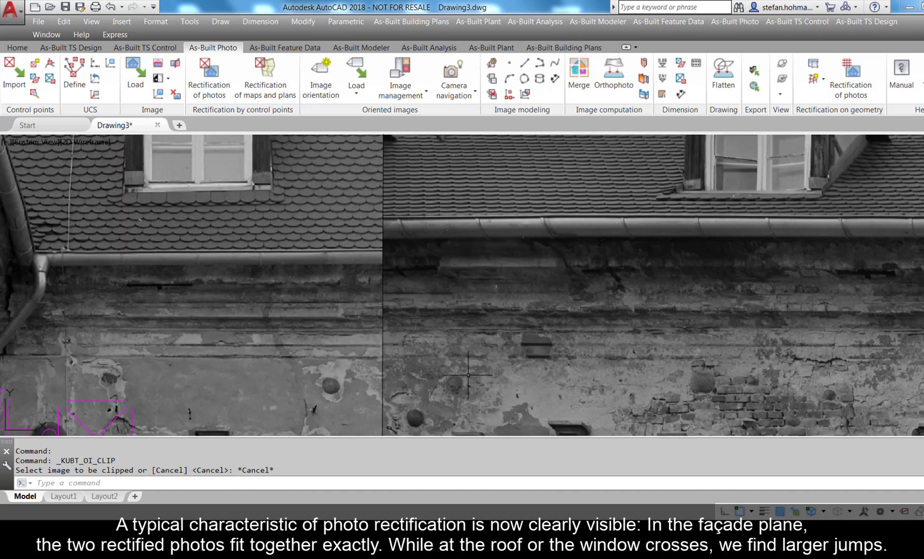
pyautogui.scroll(5, 475, 398)
pyautogui.moveTo(475, 398)
pyautogui.mouseDown(button='middle')
pyautogui.moveTo(422, 311)
pyautogui.moveTo(472, 370)
pyautogui.moveTo(421, 189)
pyautogui.mouseUp(button='middle')
pyautogui.scroll(-3, 446, 334)
pyautogui.moveTo(420, 351); pyautogui.dragTo(427, 320, button='middle')
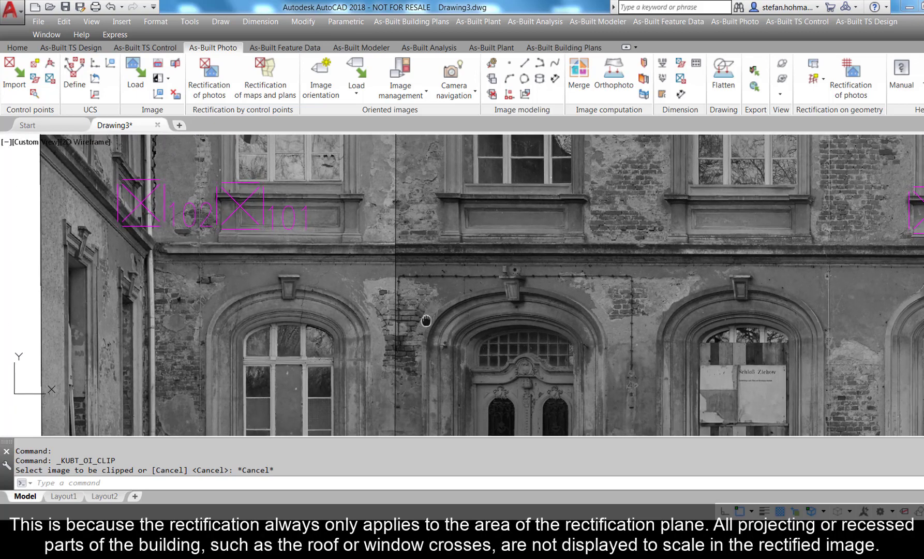
pyautogui.scroll(4, 409, 336)
pyautogui.scroll(2, 405, 326)
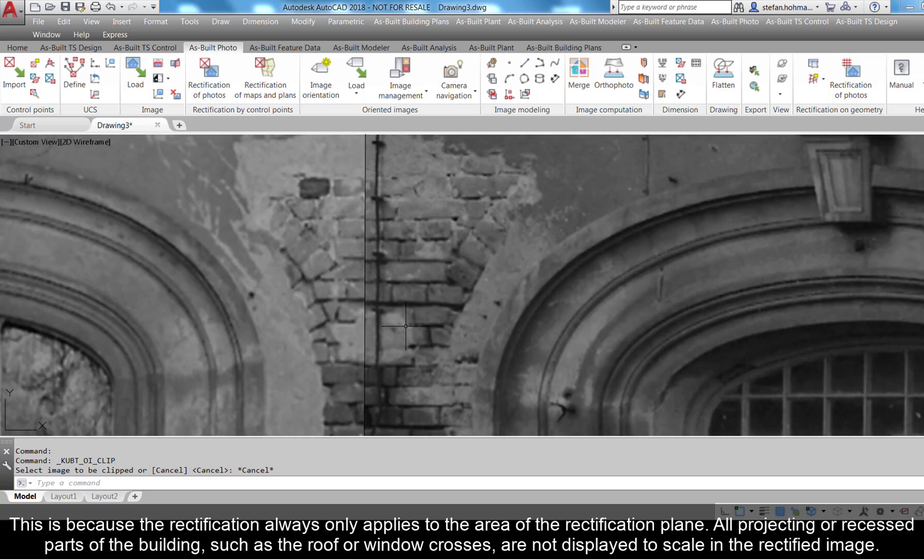
pyautogui.scroll(-4, 406, 326)
pyautogui.moveTo(455, 372); pyautogui.dragTo(468, 207, button='middle')
pyautogui.moveTo(468, 375); pyautogui.dragTo(472, 267, button='middle')
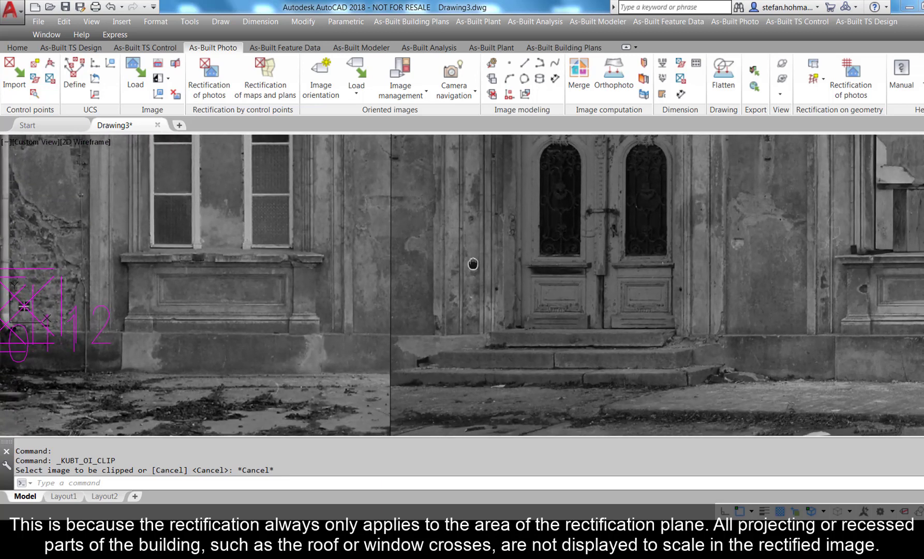
pyautogui.scroll(3, 448, 323)
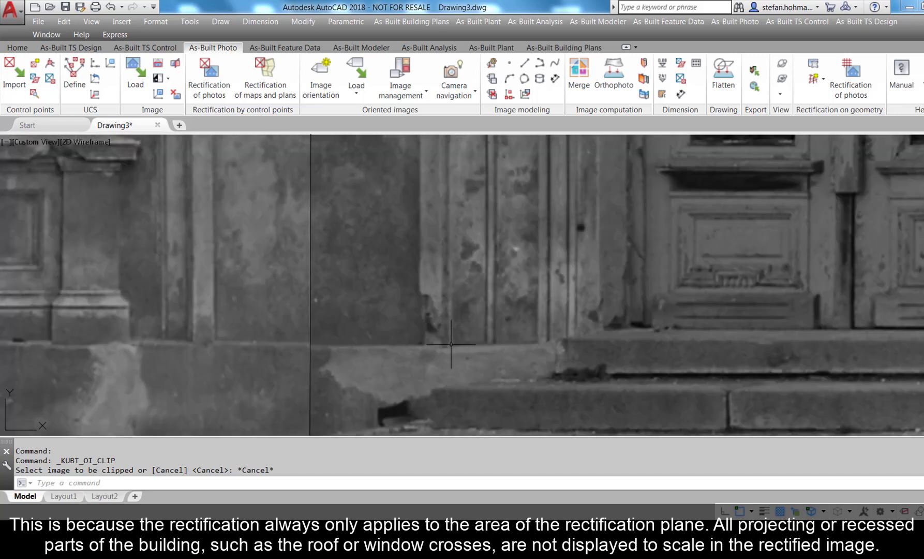
pyautogui.scroll(-2, 450, 357)
pyautogui.scroll(-6, 451, 362)
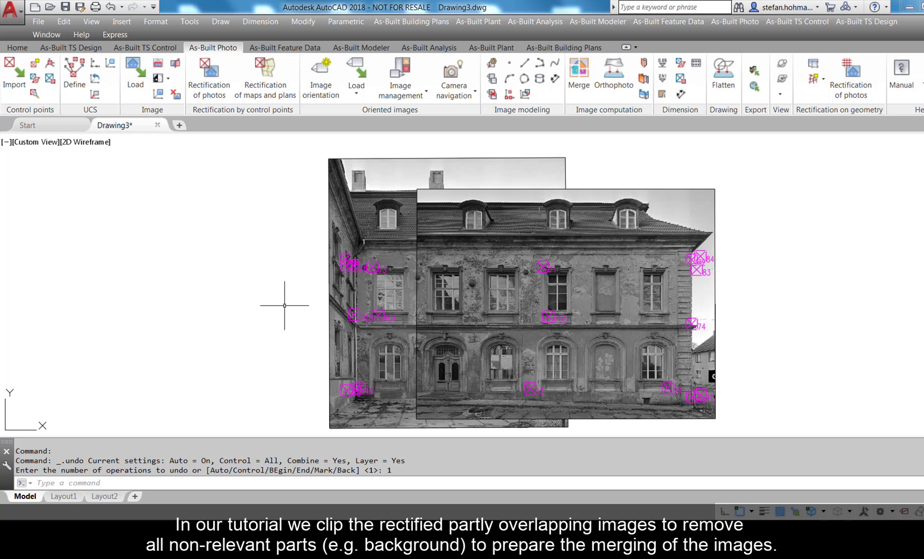
# - Clip the first rectified photo to a closed point boundary around its façade area
pyautogui.click(158, 63)
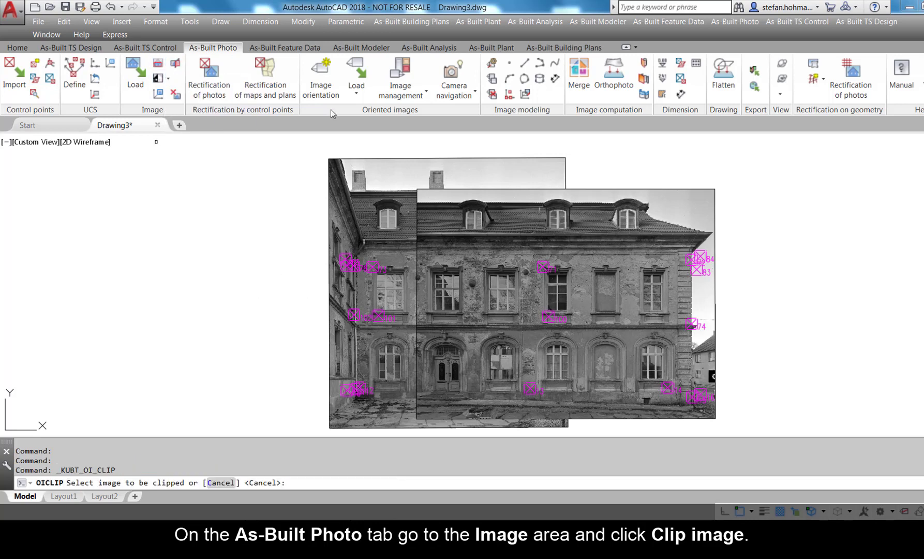
pyautogui.click(358, 158)
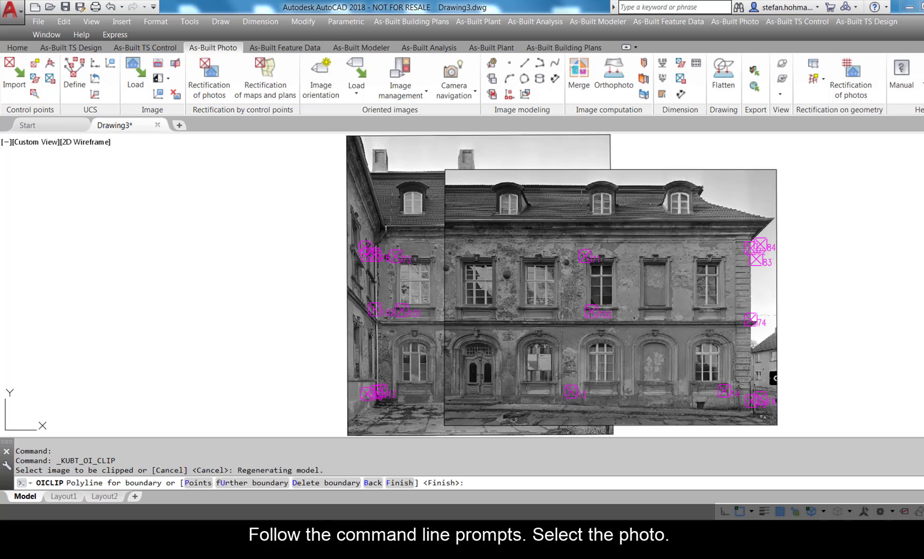
pyautogui.click(198, 482)
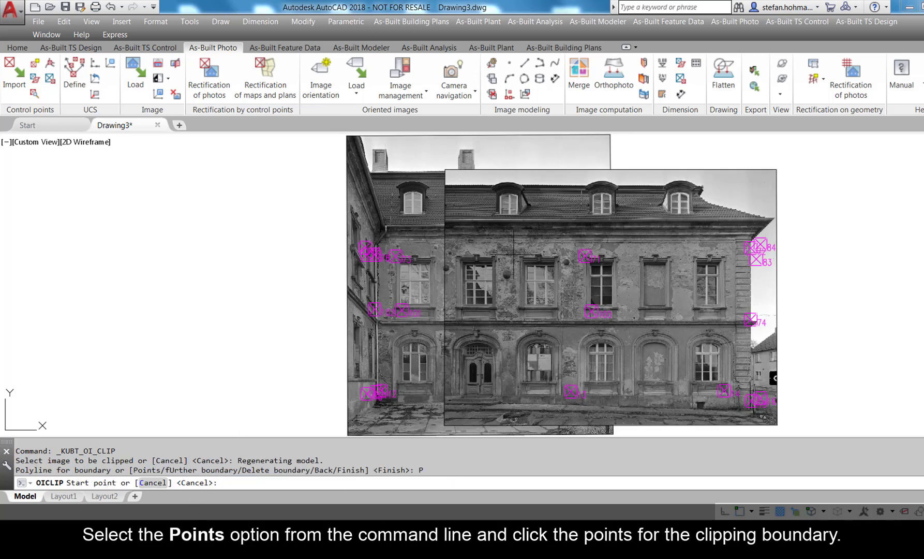
pyautogui.click(371, 237)
pyautogui.click(371, 408)
pyautogui.click(516, 241)
pyautogui.click(147, 482)
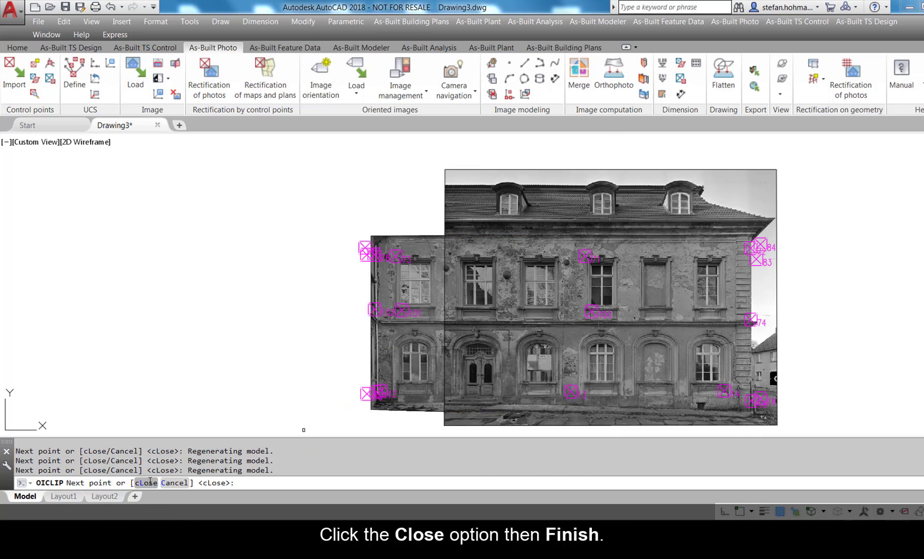
pyautogui.click(430, 482)
# - Clip the second rectified photo to a closed point boundary starting at the photo junction
pyautogui.click(158, 63)
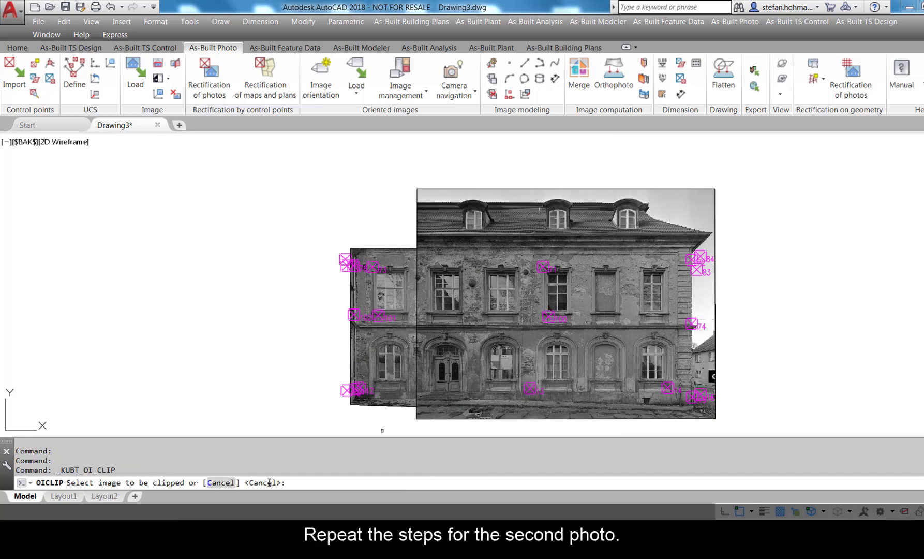
pyautogui.click(477, 188)
pyautogui.click(203, 482)
pyautogui.click(369, 212)
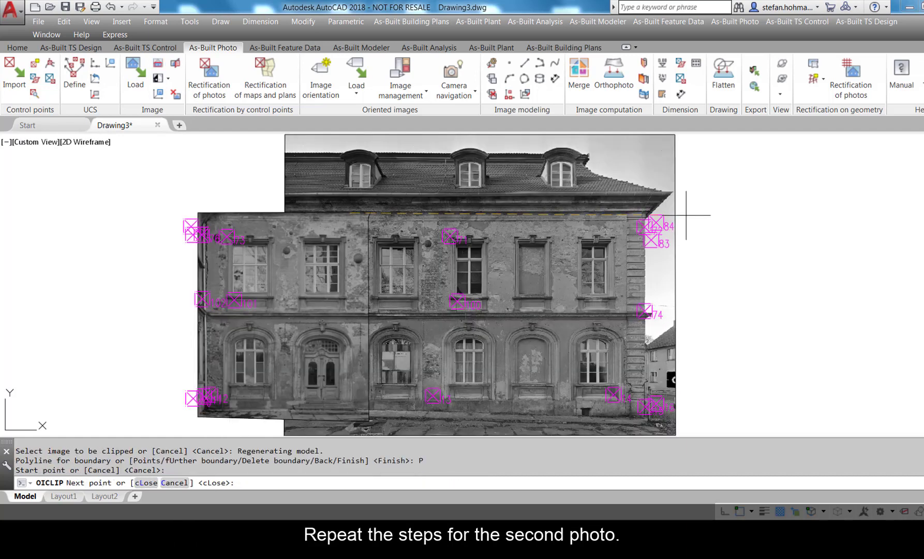
pyautogui.click(649, 420)
pyautogui.click(352, 417)
pyautogui.click(350, 216)
pyautogui.click(146, 482)
pyautogui.click(425, 483)
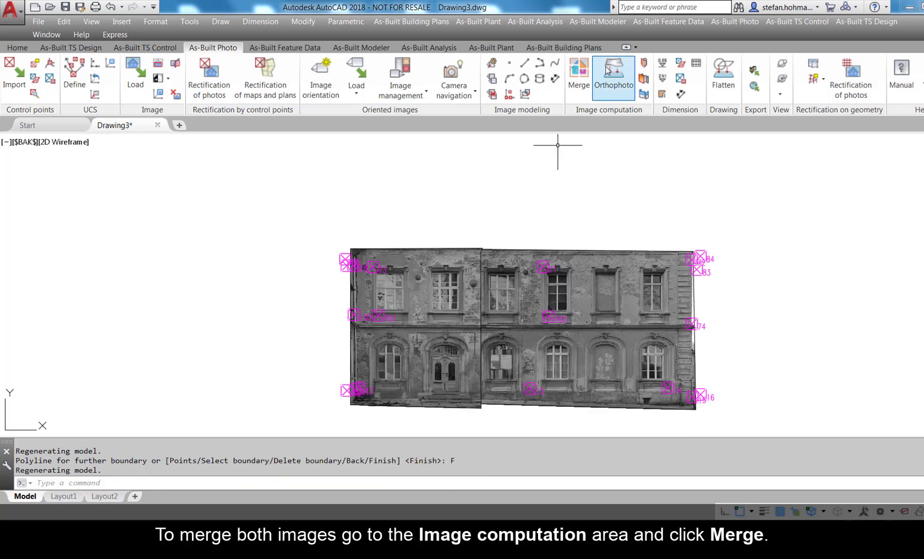
# - Start merging the rectified photos with automatic brightness correction enabled in the options
pyautogui.click(577, 76)
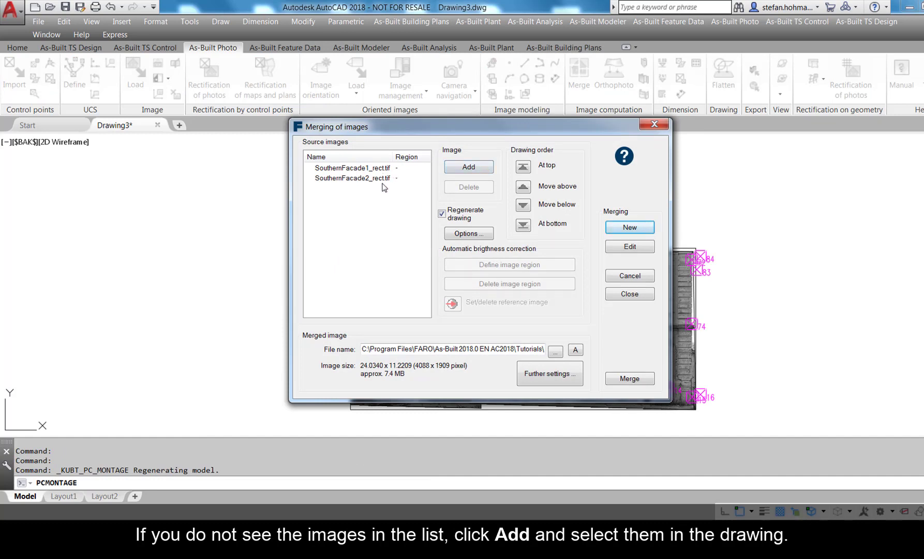
pyautogui.click(468, 233)
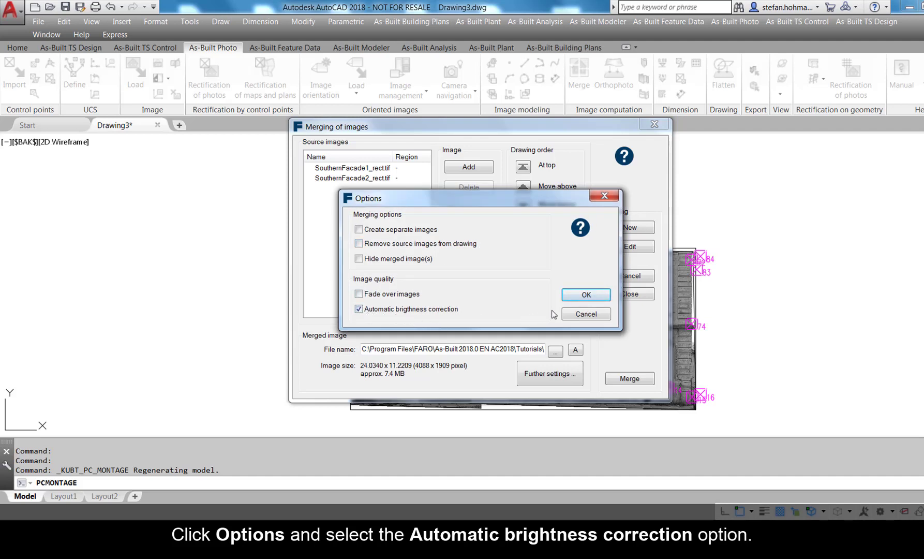
pyautogui.click(579, 296)
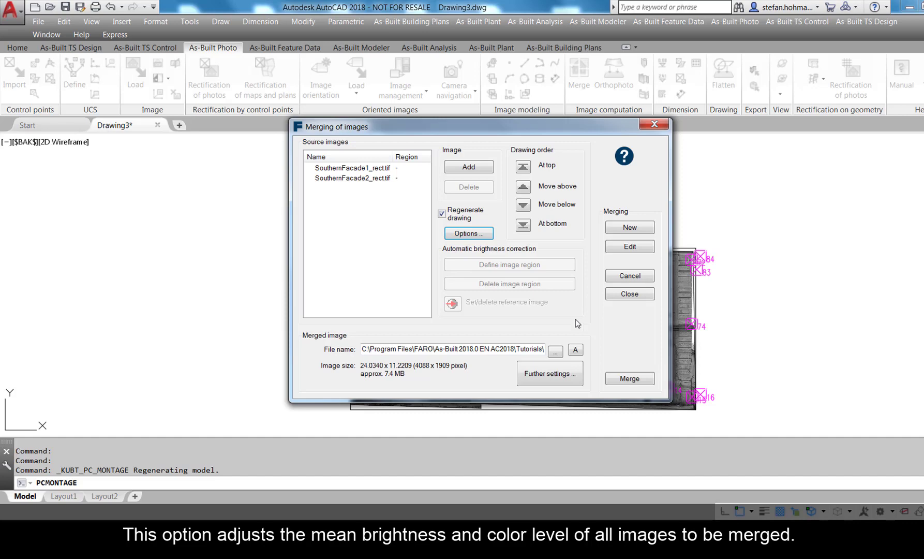
# - Save the merged image as 'merged' and compute the photo mosaic
pyautogui.click(556, 352)
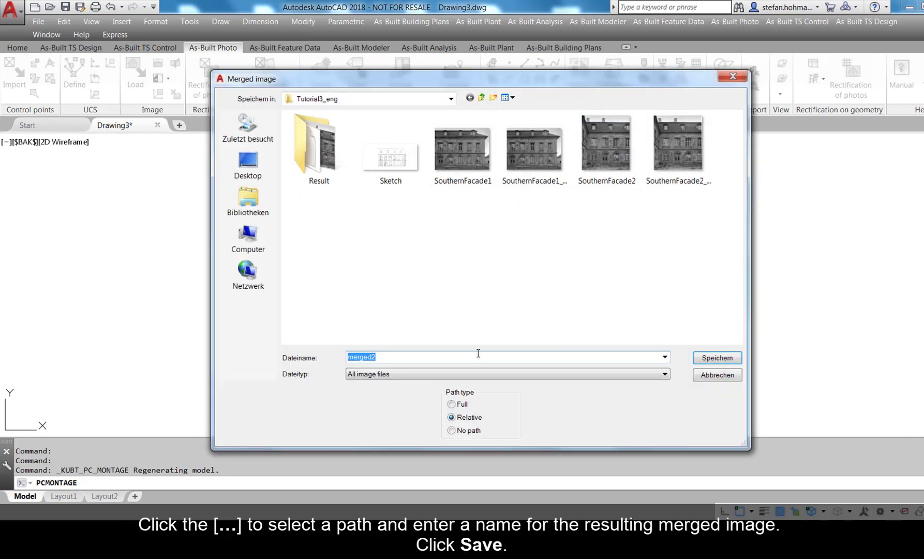
pyautogui.click(465, 355)
pyautogui.click(716, 357)
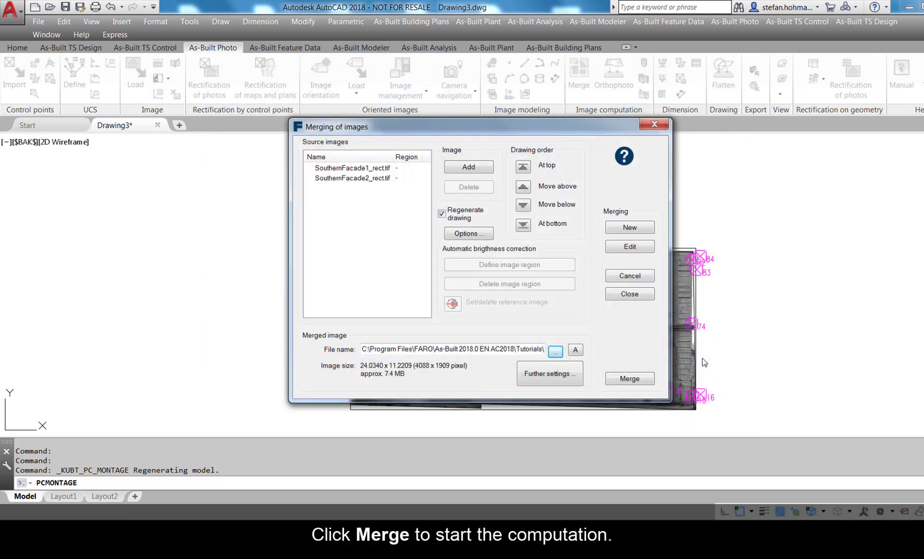
pyautogui.click(630, 379)
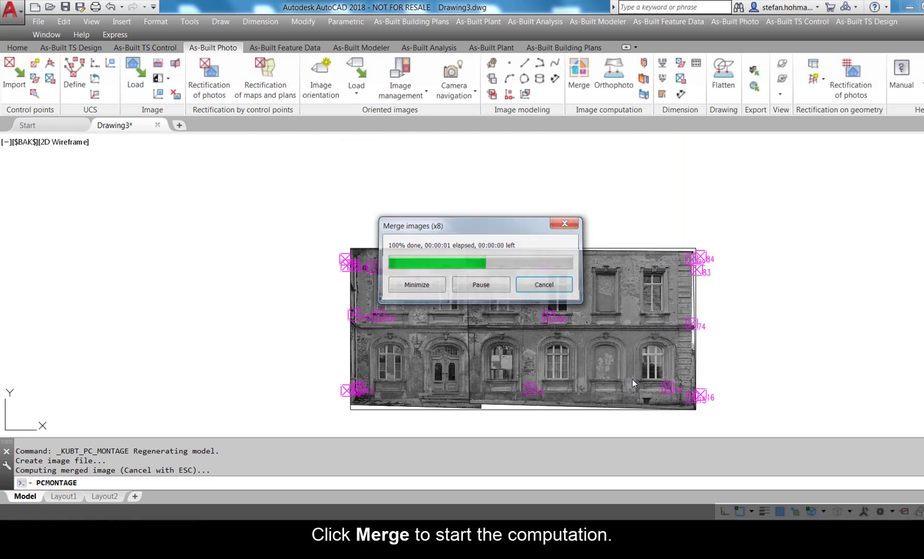
pyautogui.scroll(4, 530, 307)
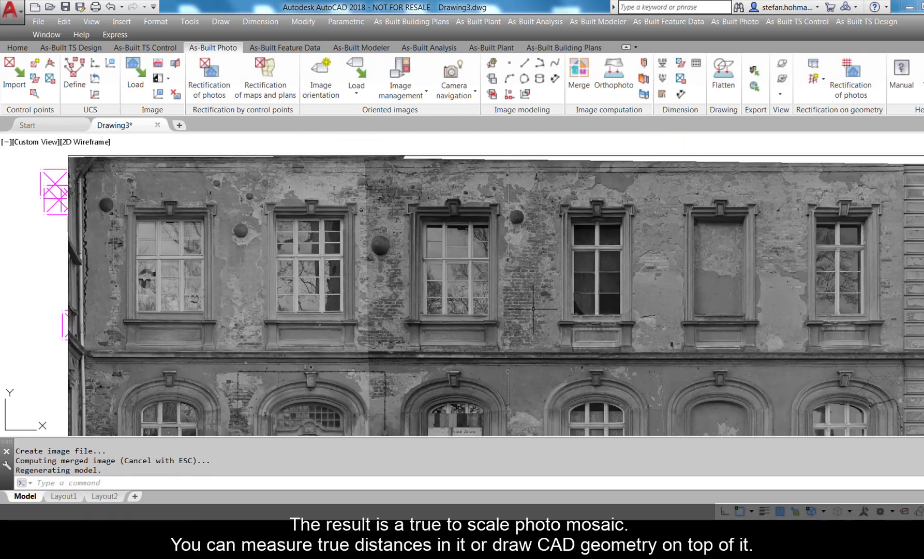
pyautogui.scroll(4, 390, 309)
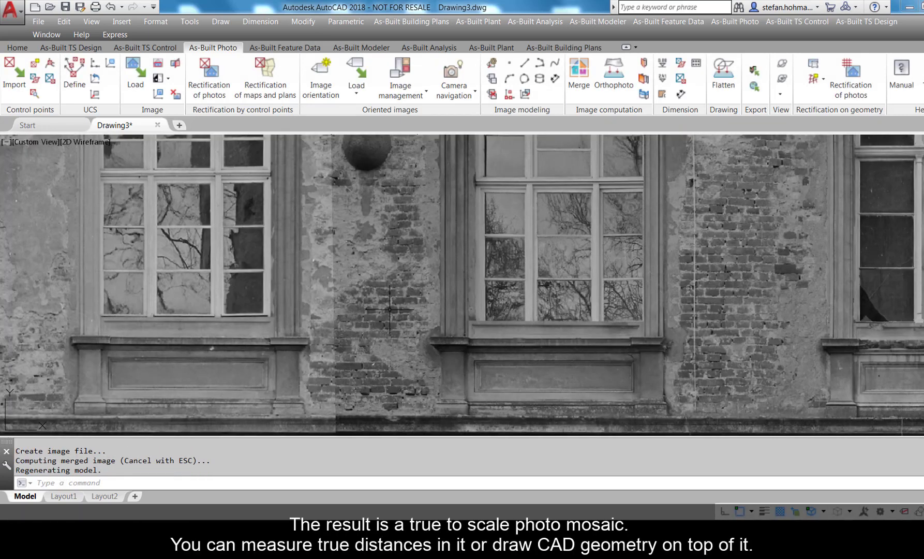